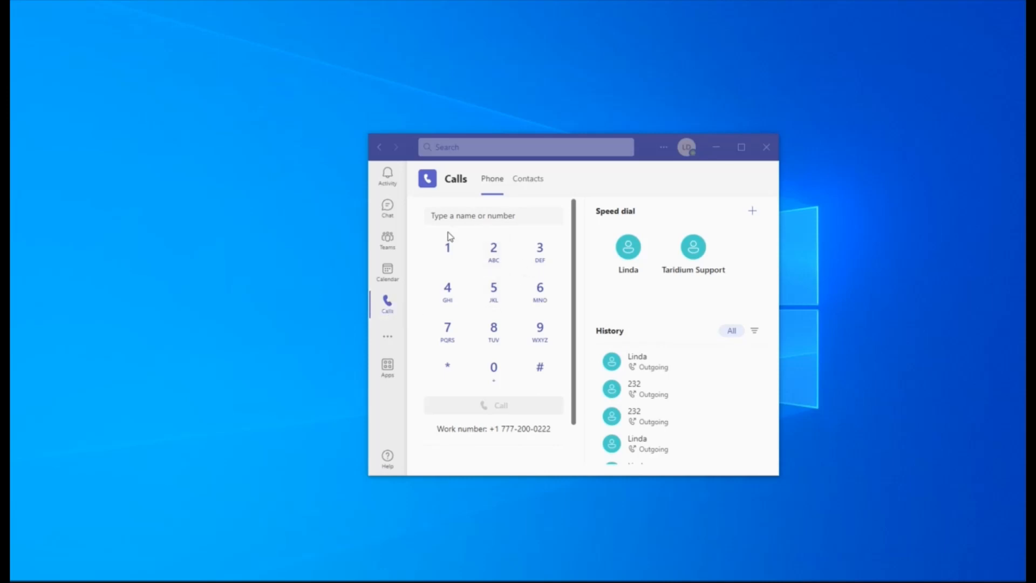
- Try dialing a three-digit extension and a full external phone number, clearing the dial field after each entry
left_click(487, 215)
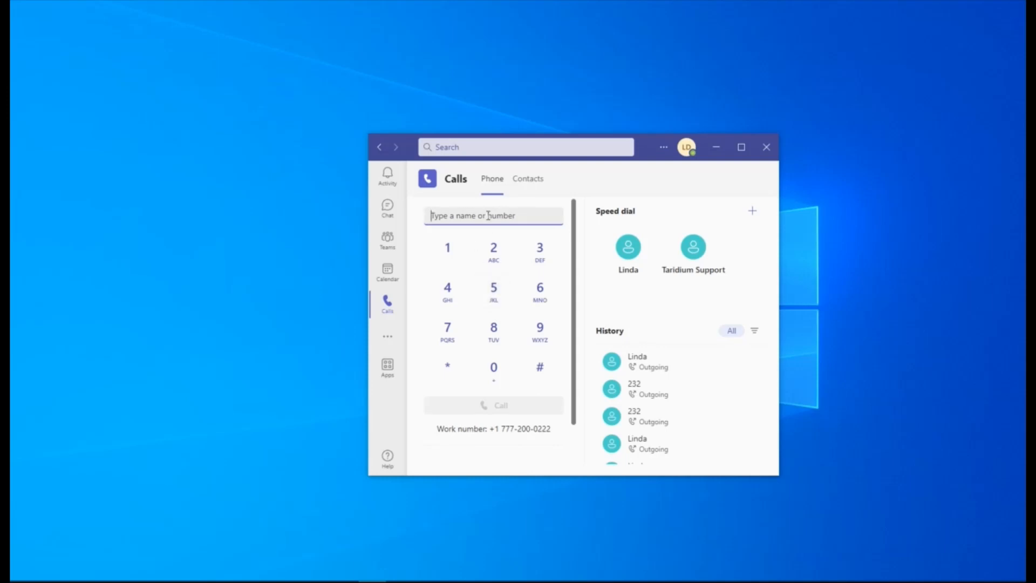
type("222")
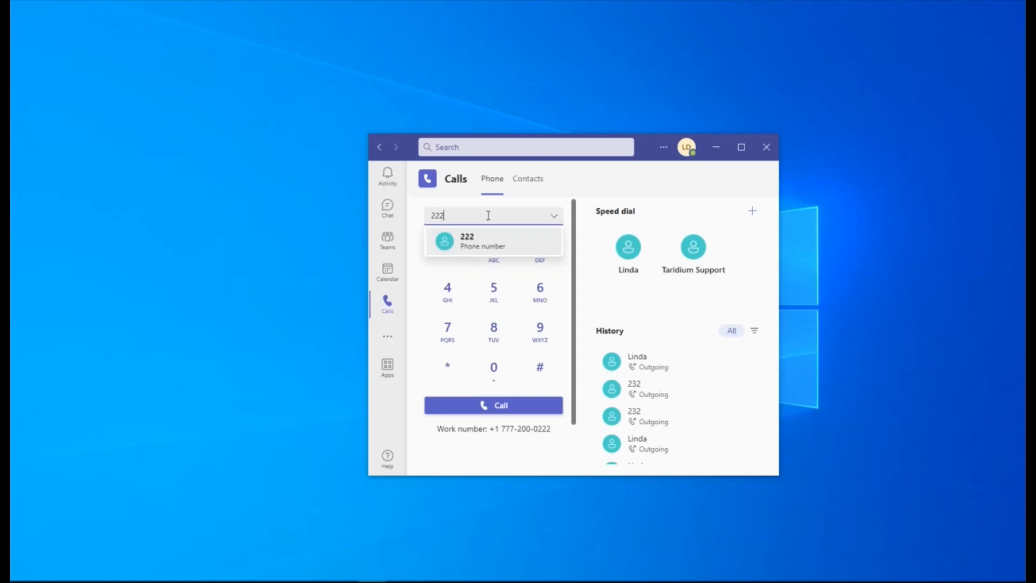
key("BackSpace")
key("BackSpace")
key("BackSpace")
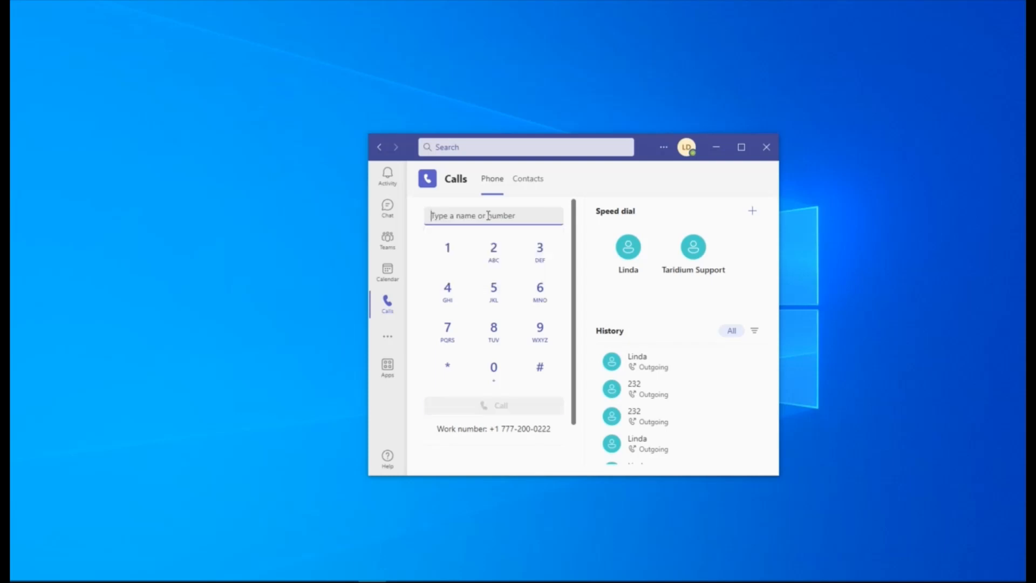
type("14165551212")
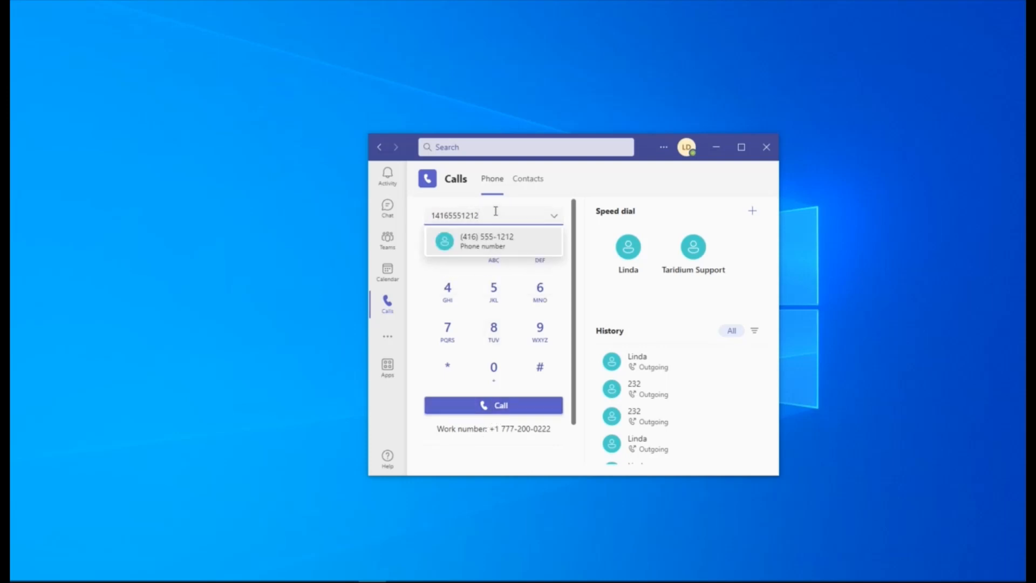
double_click(495, 211)
key("BackSpace")
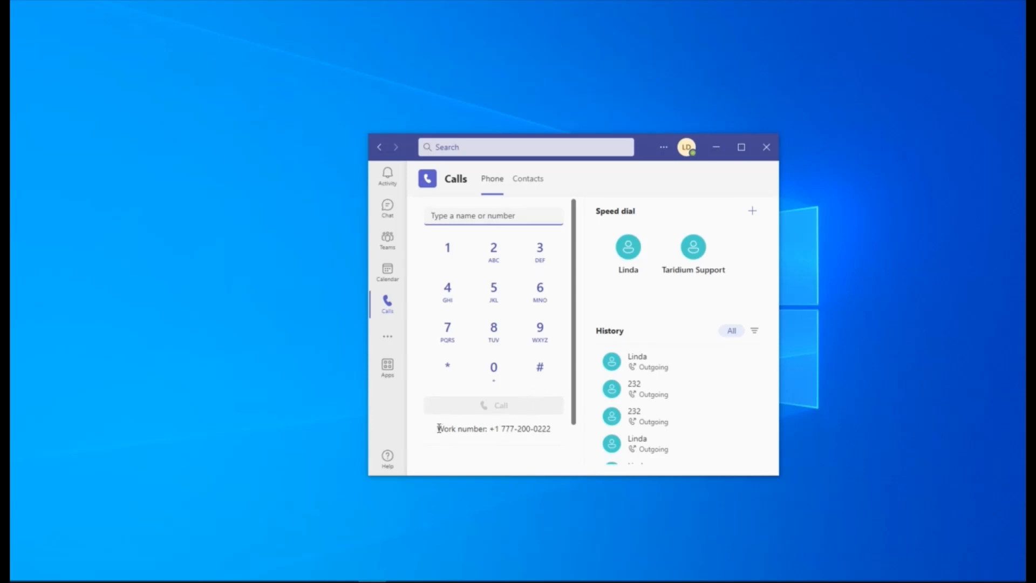
- Highlight the assigned work number below the dial pad, including its last three digits on their own
left_click_drag(438, 428, 555, 435)
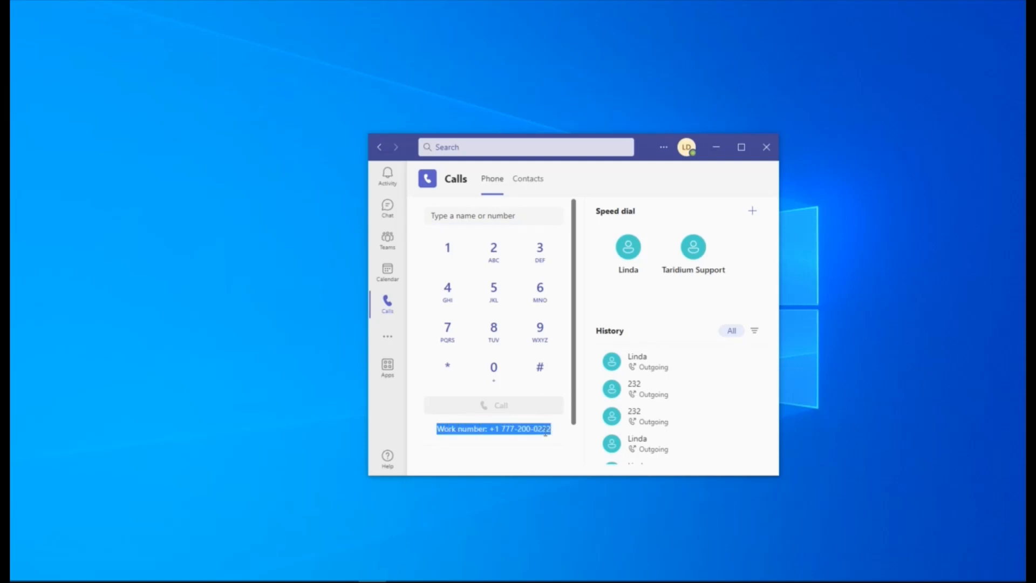
left_click(547, 430)
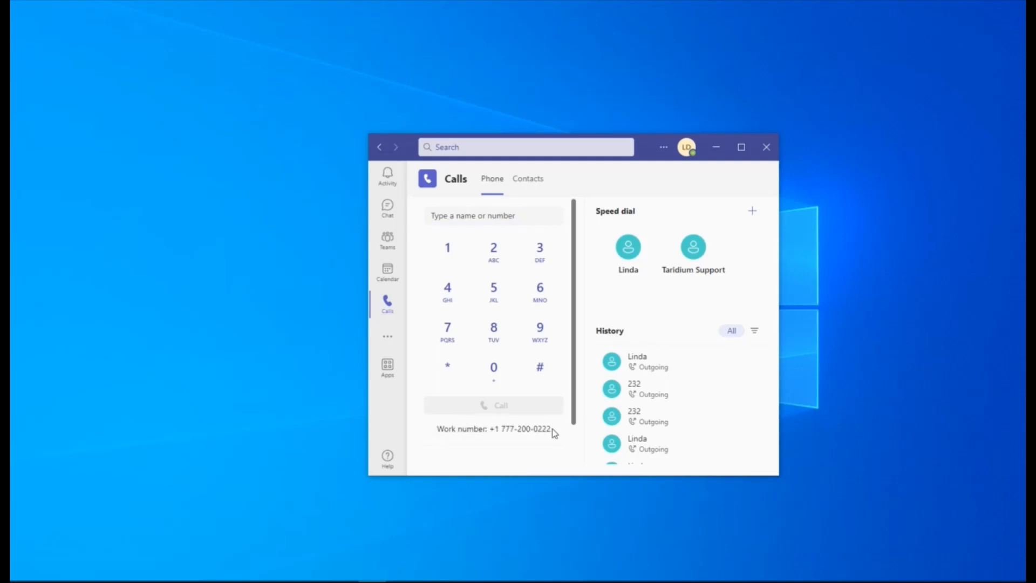
left_click_drag(553, 430, 439, 424)
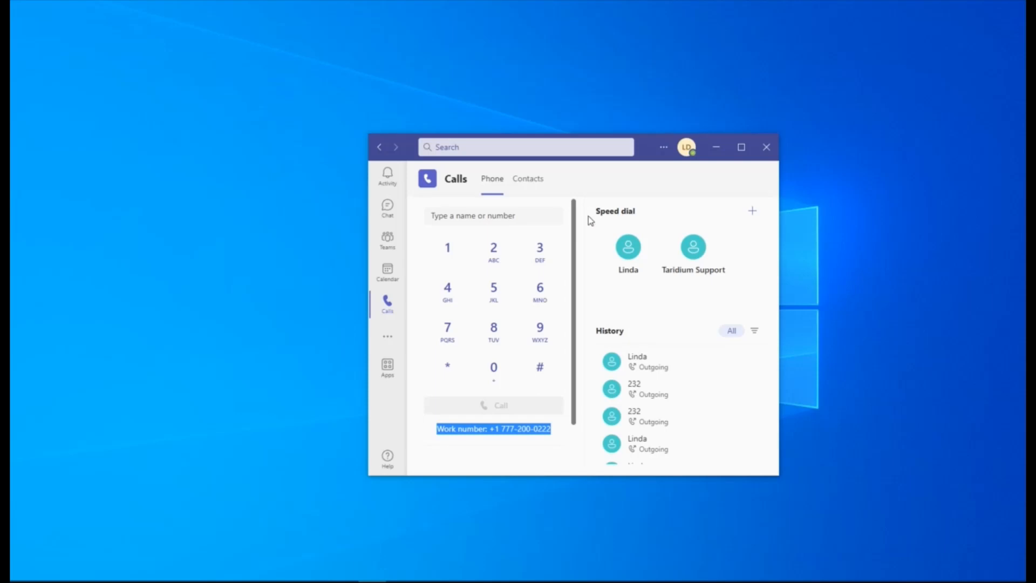
left_click(541, 431)
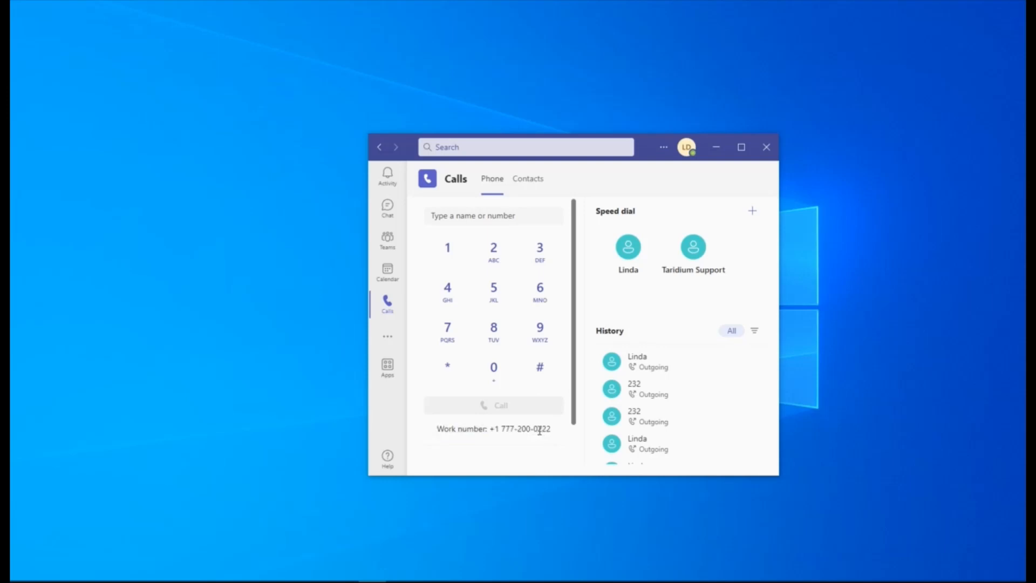
left_click_drag(538, 430, 551, 435)
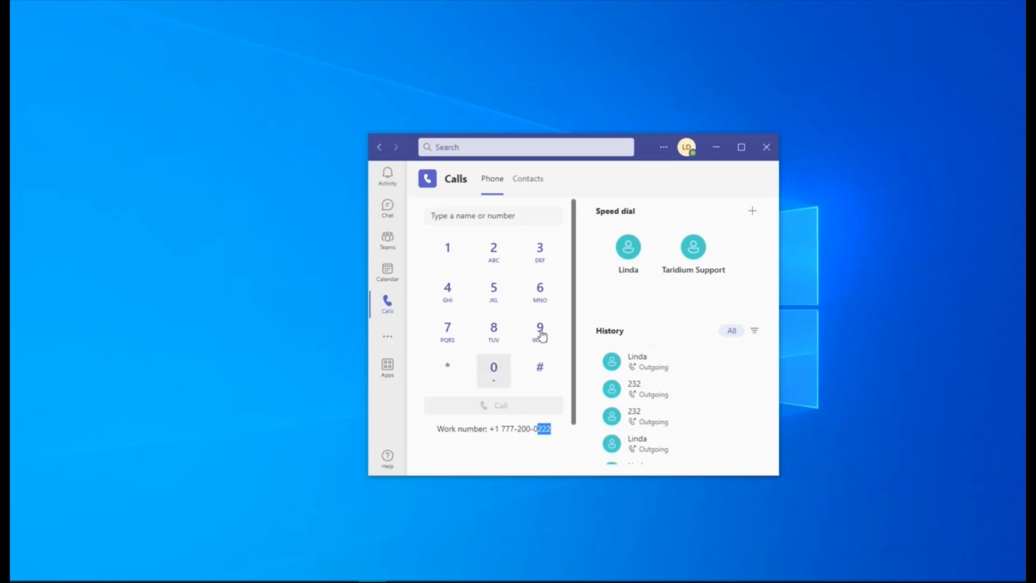
- Open the contacts list and view the available actions for the first contact without choosing any
left_click(535, 189)
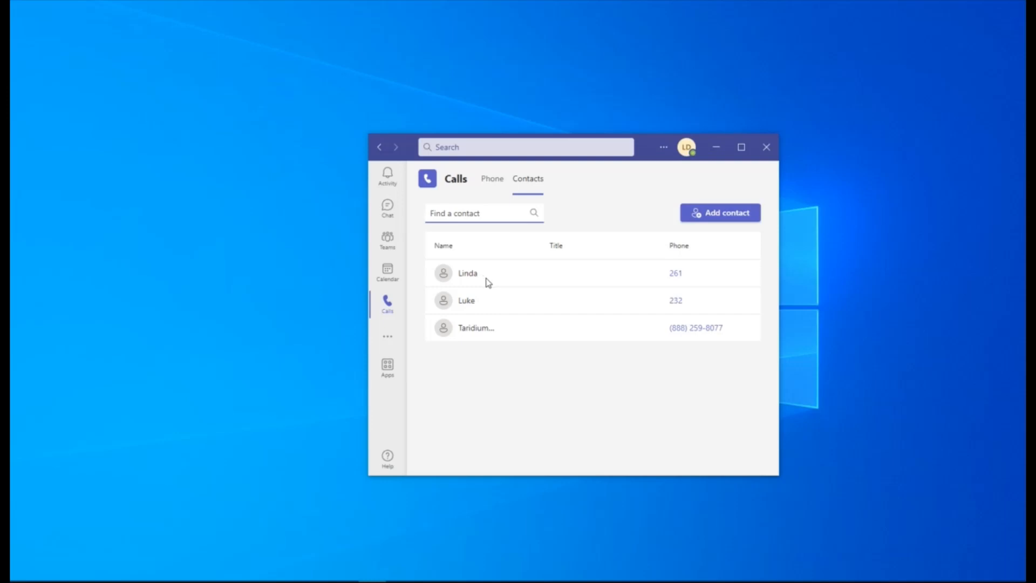
right_click(464, 274)
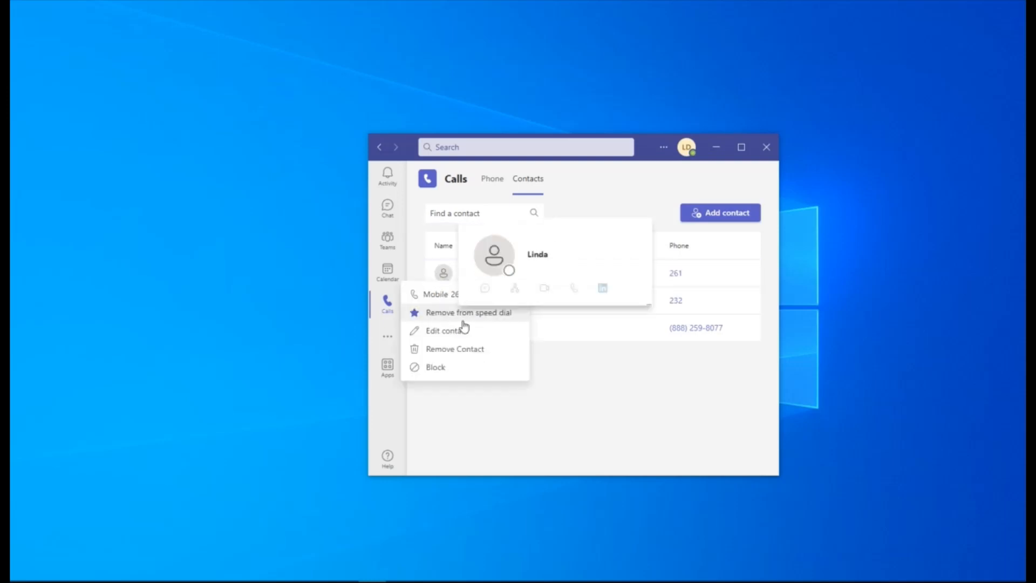
left_click(596, 386)
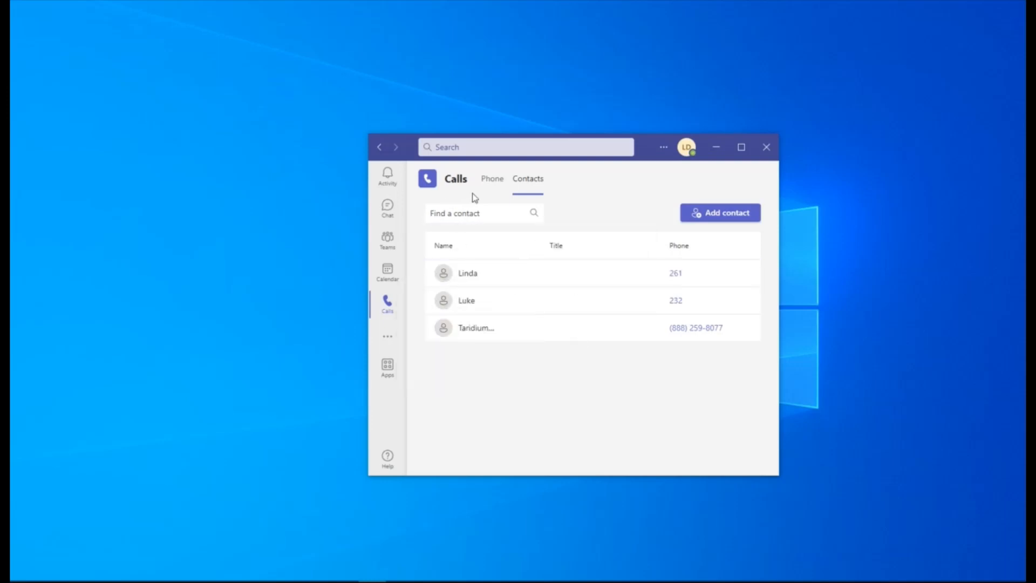
- Return to the phone view, call the first speed dial contact and end the call
left_click(491, 180)
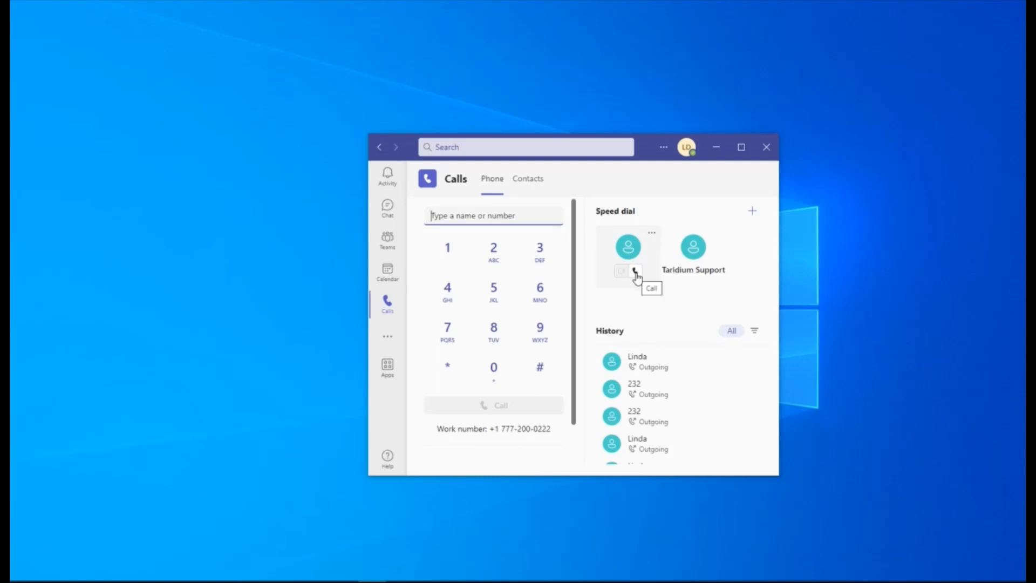
left_click(636, 274)
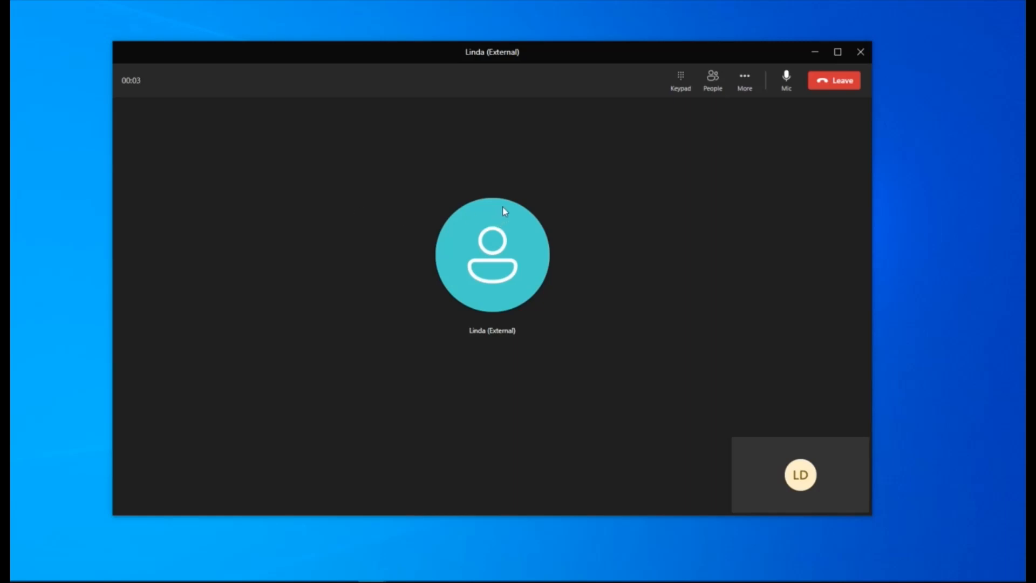
left_click(827, 84)
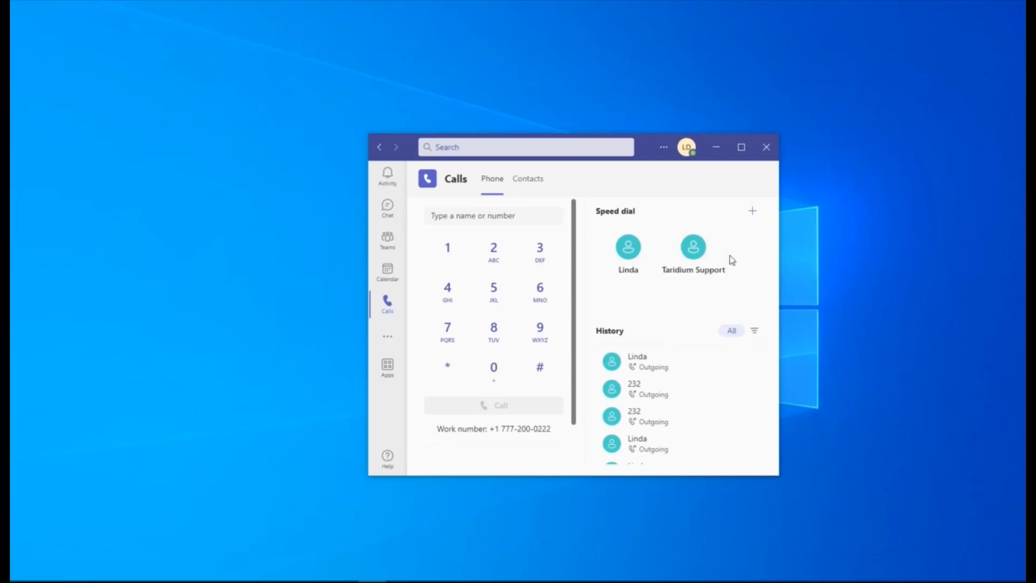
- Call Taridium Support from speed dial, enter 1 on the in-call keypad and hang up
mouse_move(696, 262)
left_click(701, 272)
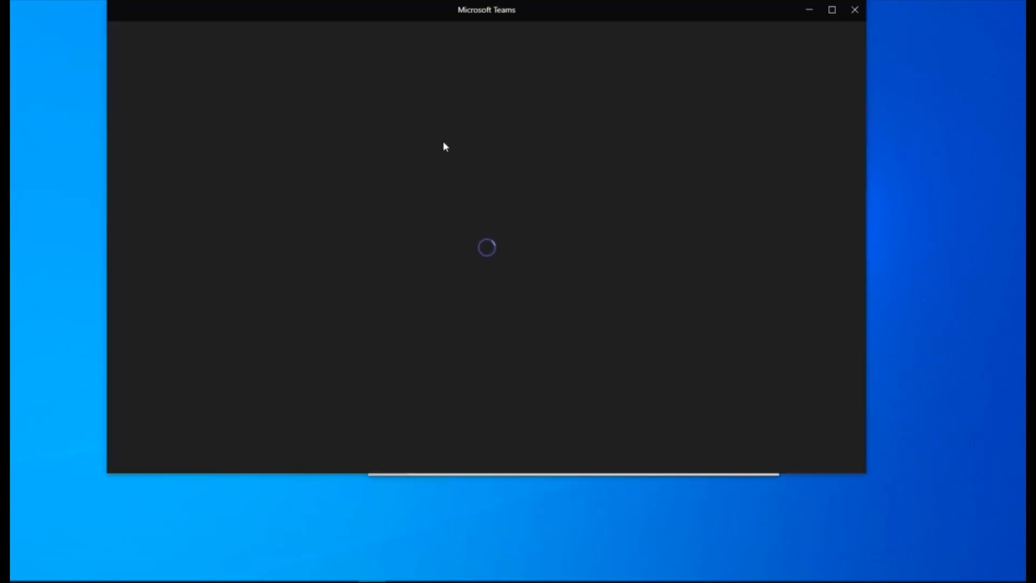
left_click_drag(394, 18, 406, 68)
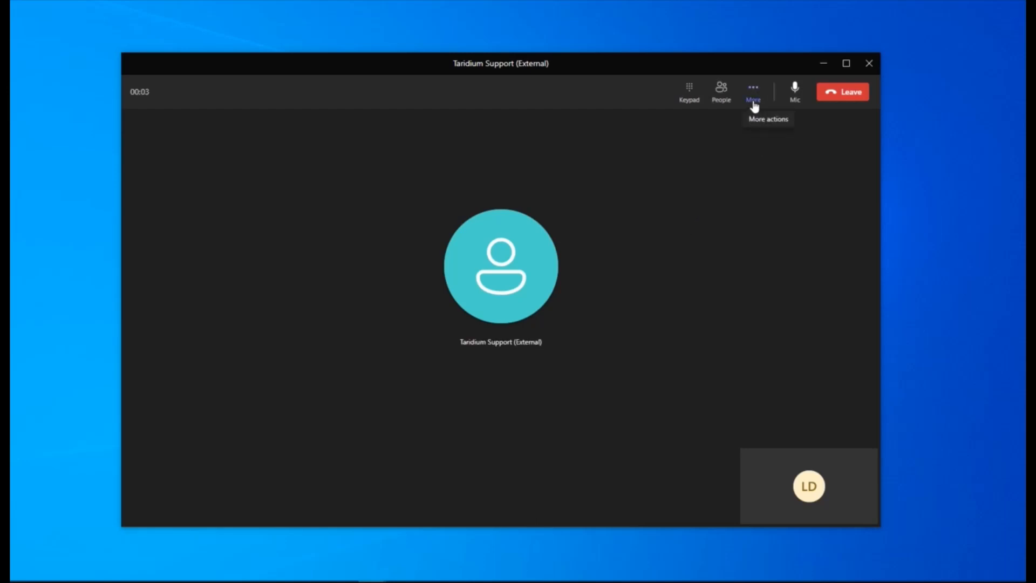
left_click(690, 103)
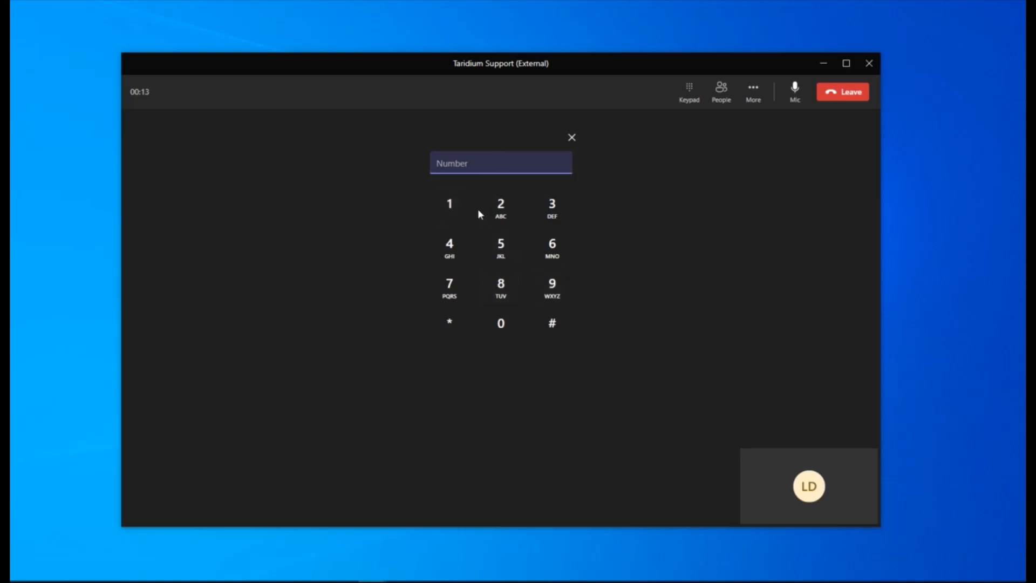
left_click(452, 208)
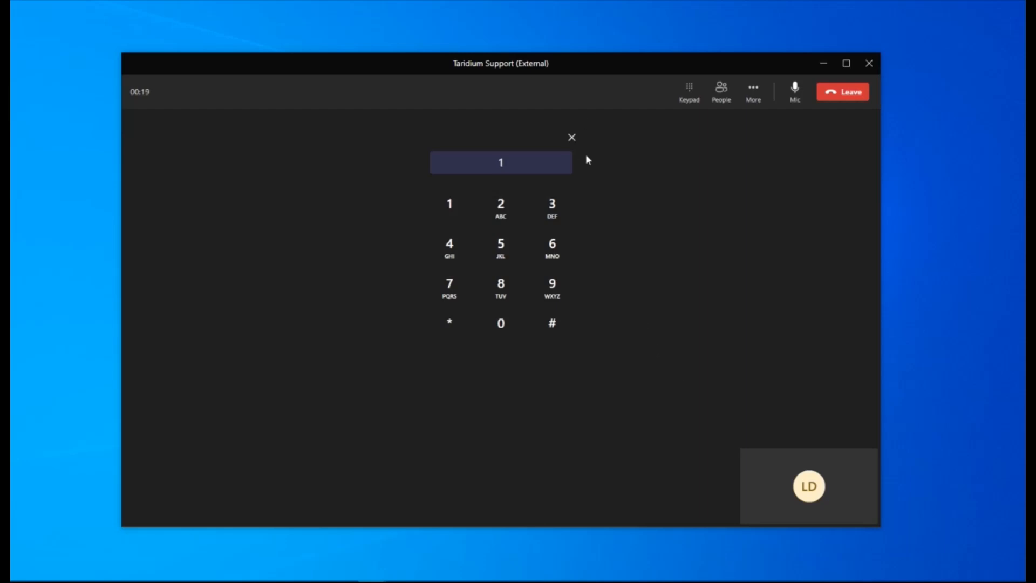
left_click(850, 92)
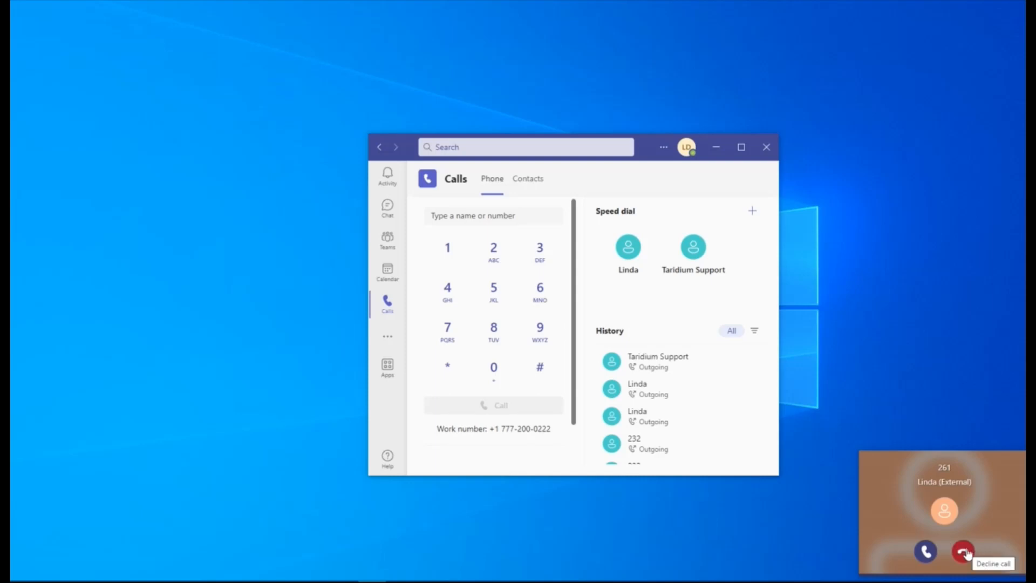
- Answer the incoming call, place the caller on hold and resume the call
left_click(925, 552)
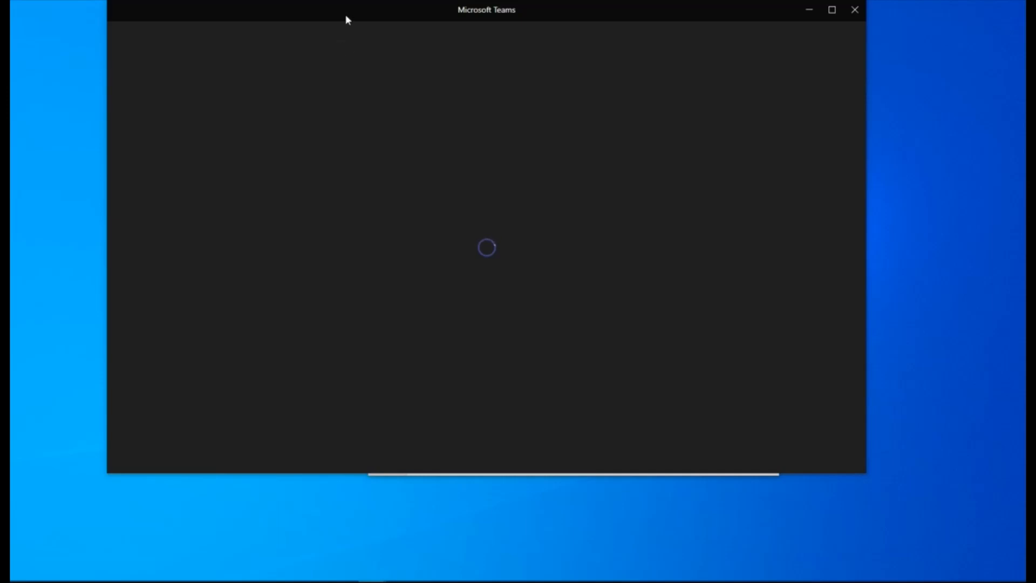
left_click_drag(346, 20, 438, 77)
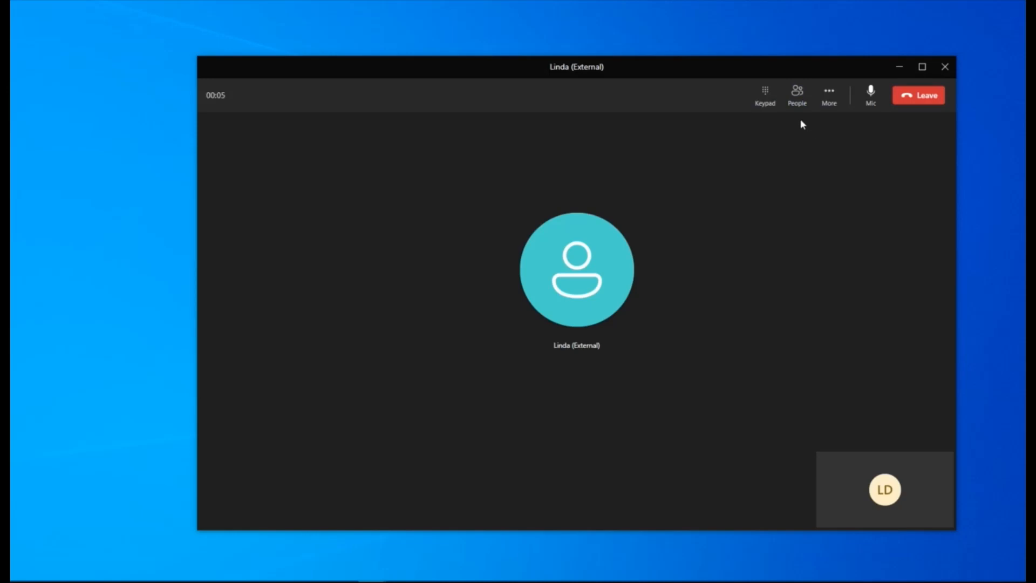
left_click(831, 101)
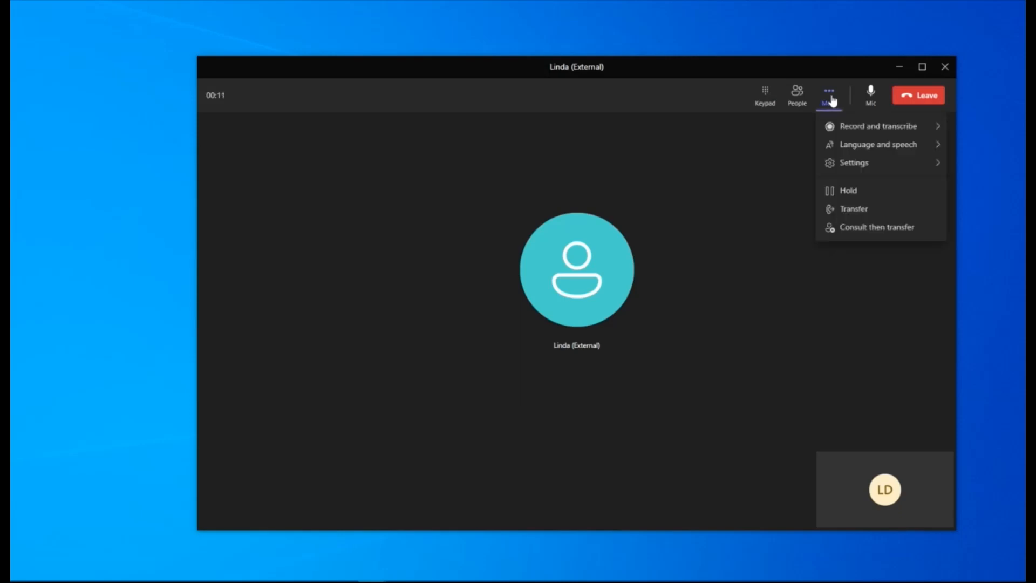
left_click(858, 192)
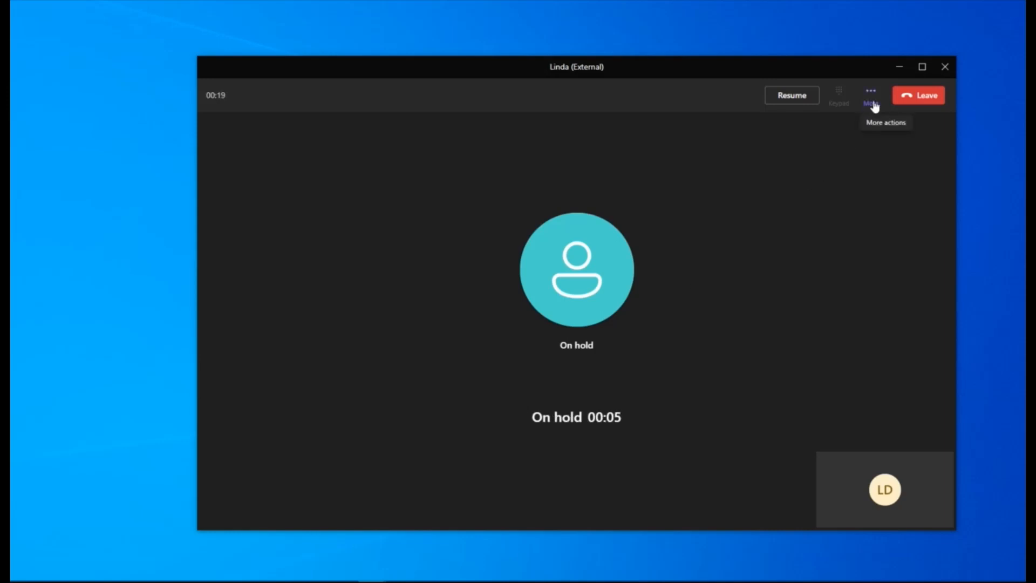
left_click(791, 96)
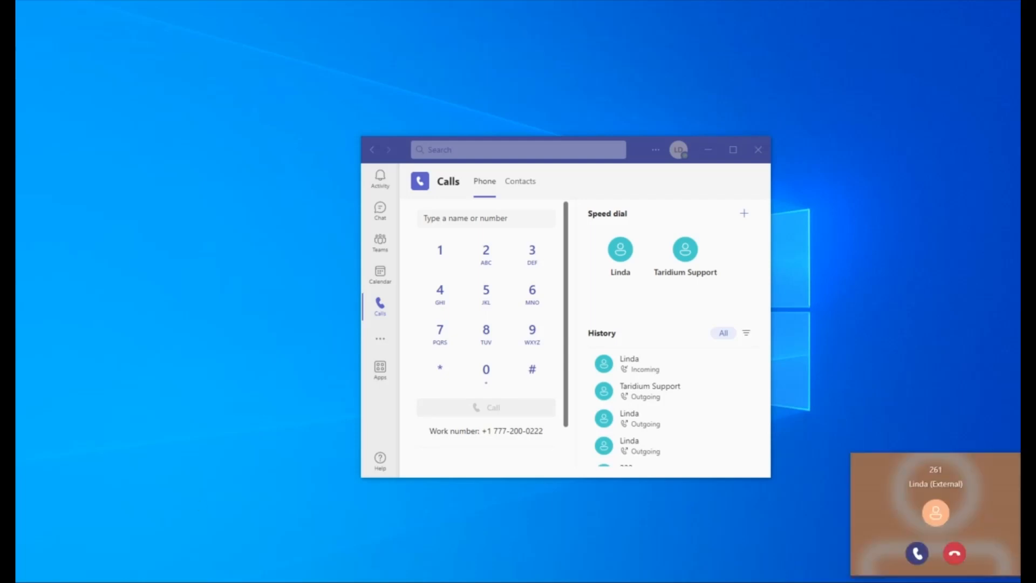
- Answer the new incoming call and start a direct transfer of it
left_click(918, 554)
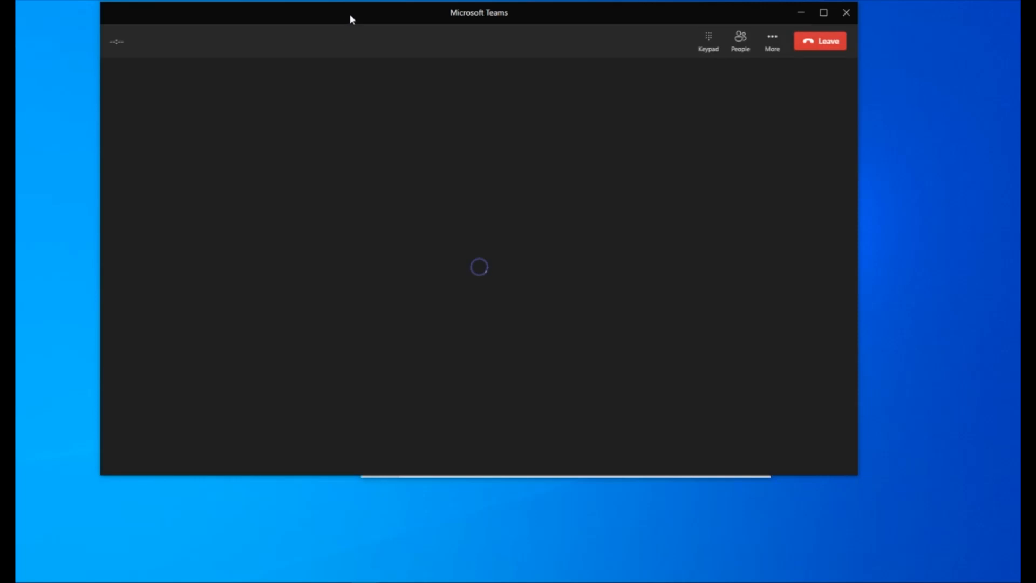
left_click_drag(349, 15, 367, 66)
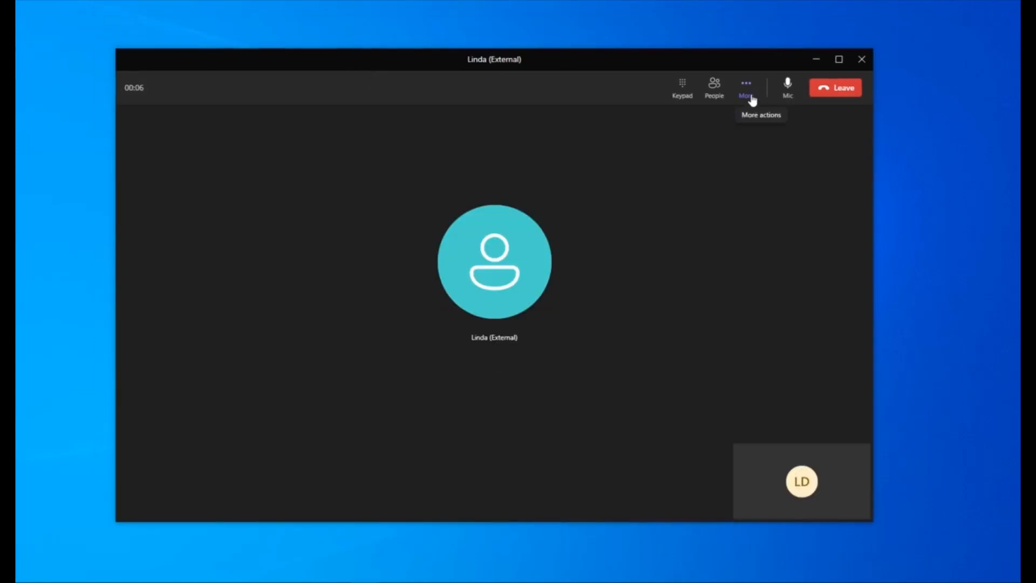
left_click(752, 101)
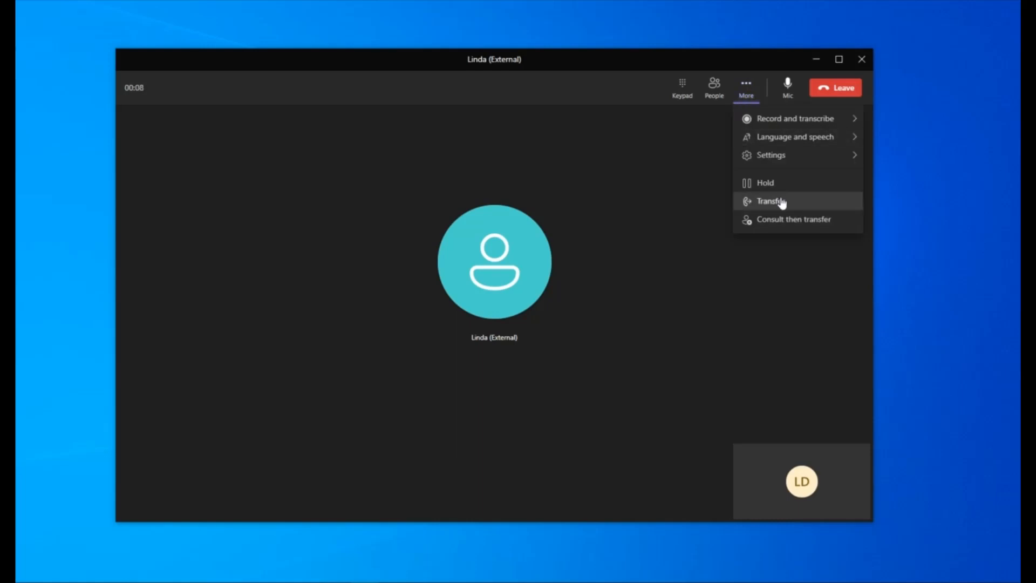
left_click(779, 199)
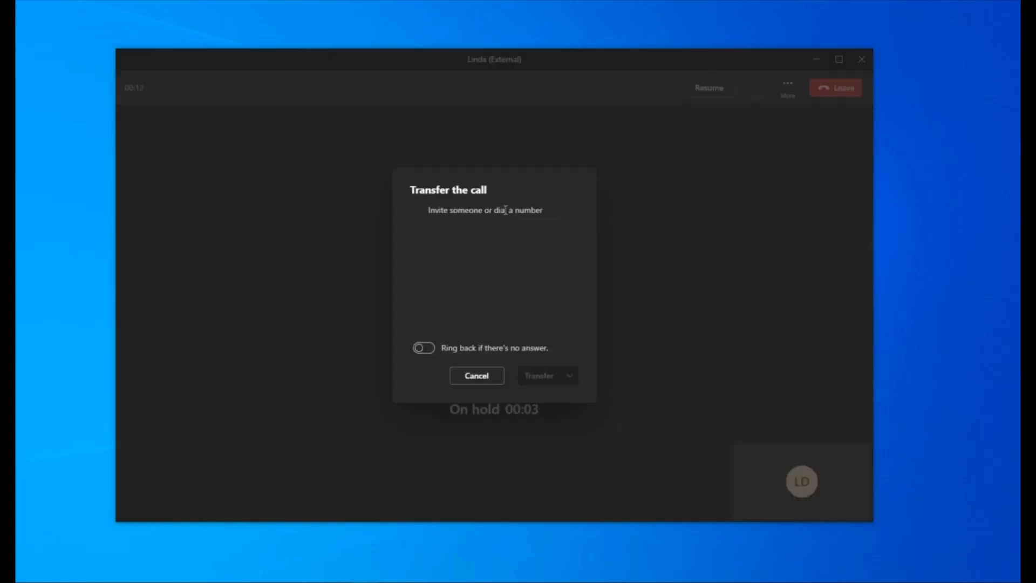
- Try a three-digit extension as the transfer target and replace it with a full external phone number
left_click(506, 210)
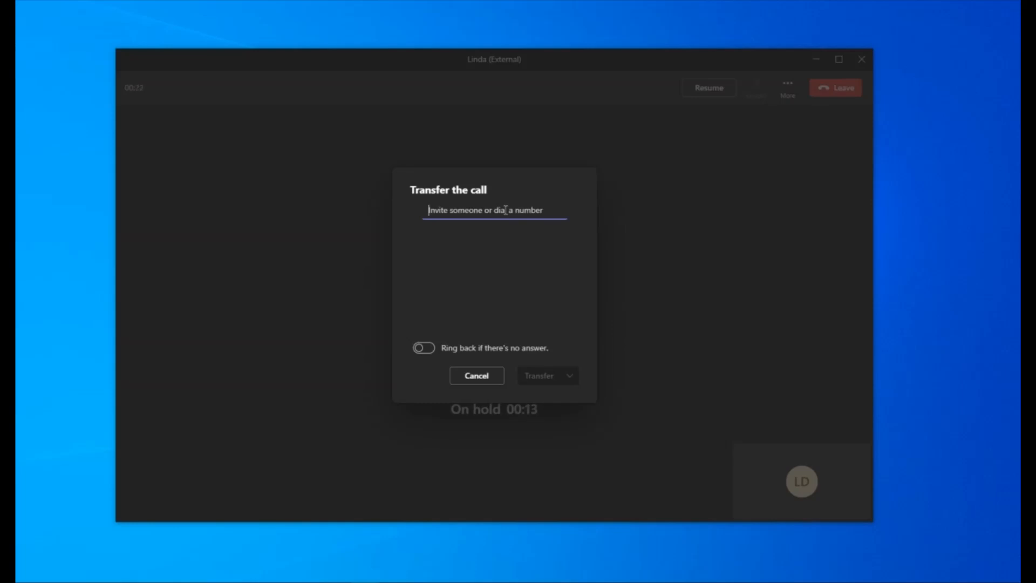
type("232")
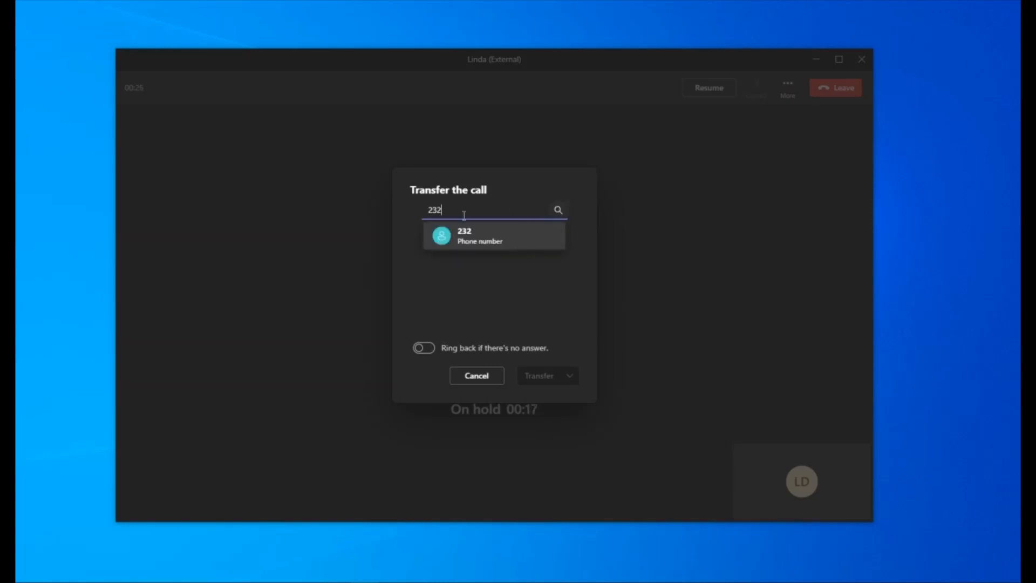
left_click_drag(465, 210, 380, 216)
type("14165551212")
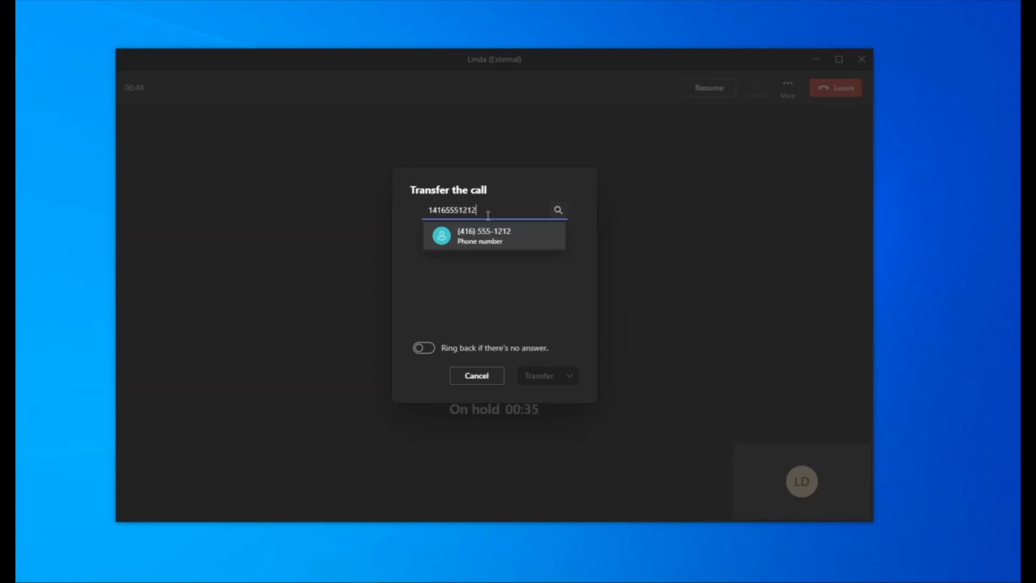
- Replace the transfer target with the colleague's three-digit extension and transfer the held call to it
left_click_drag(477, 210, 384, 212)
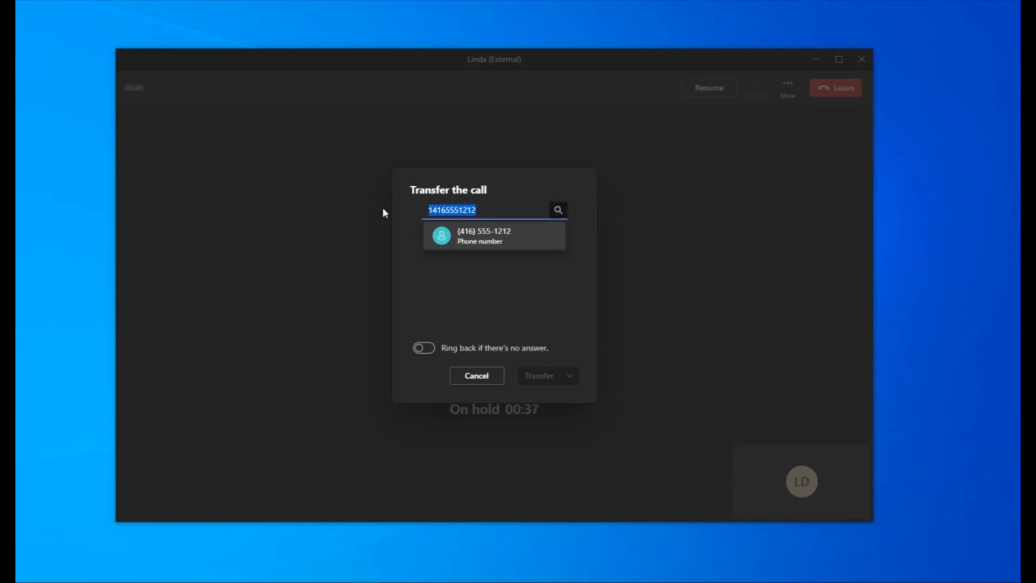
type("232")
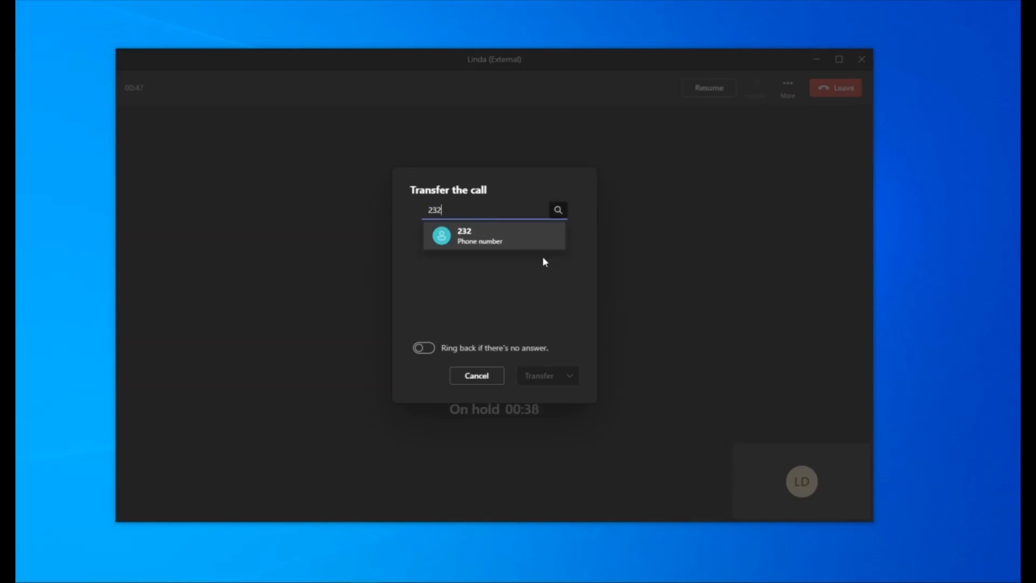
left_click(502, 237)
left_click(558, 387)
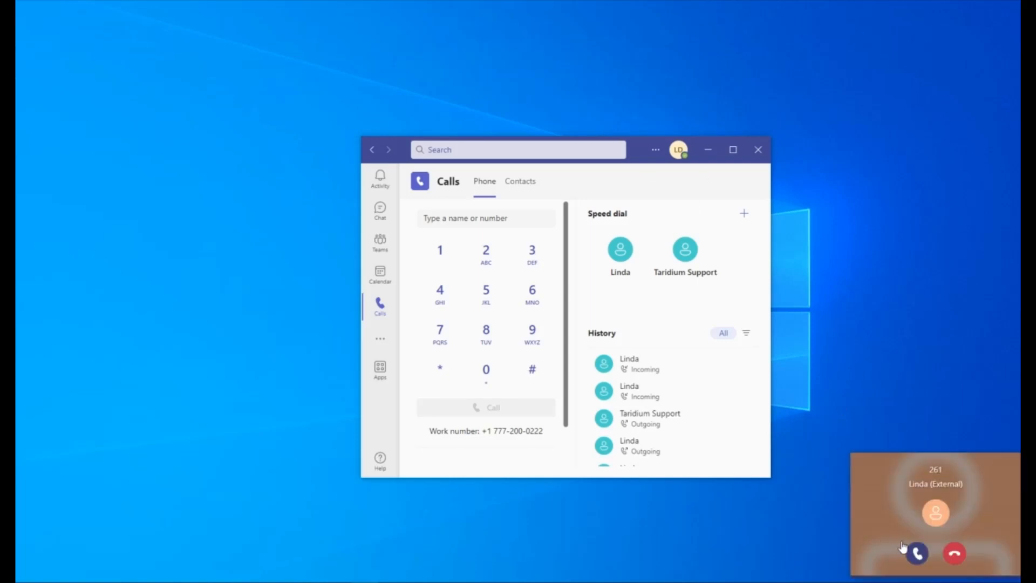
- Answer the incoming call and start a Consult then transfer for it
left_click(918, 552)
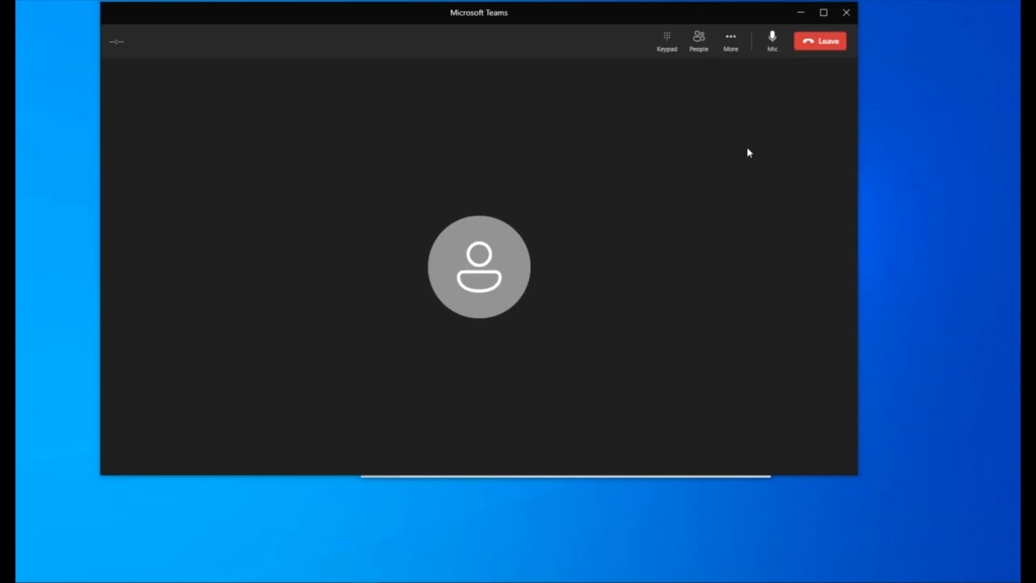
left_click(732, 41)
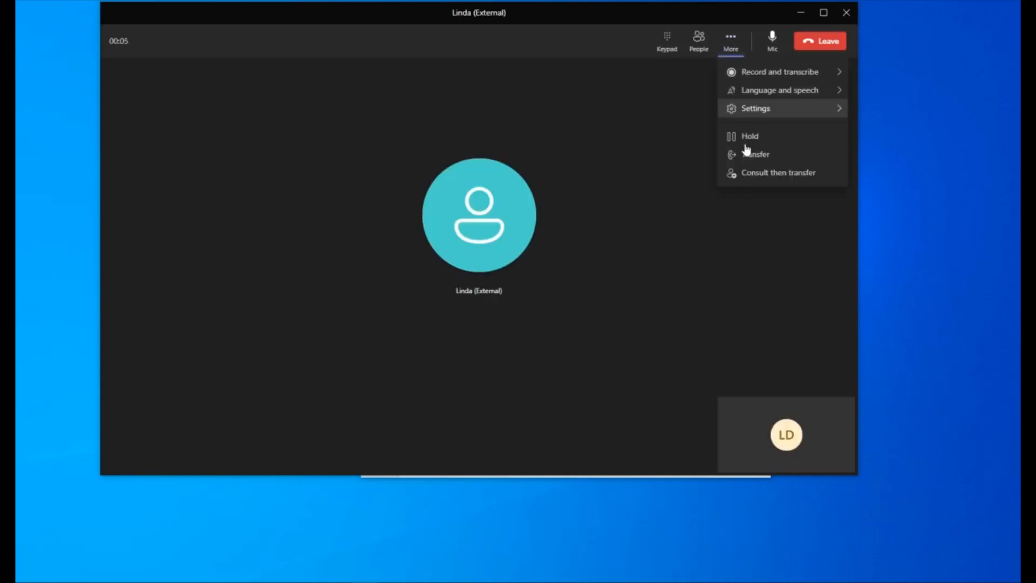
left_click(761, 173)
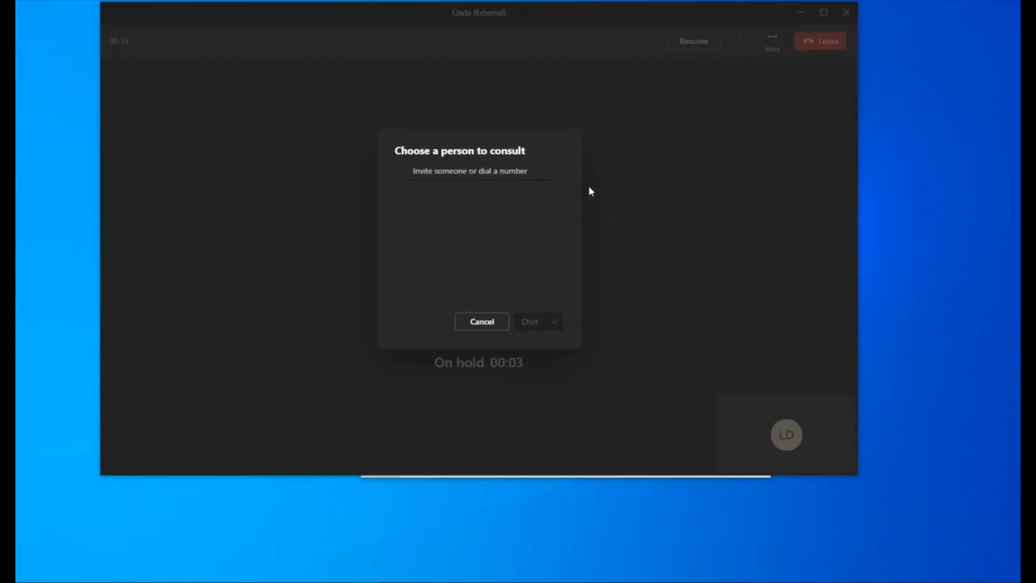
- Choose the colleague's three-digit extension as the person to consult and start the consultation
left_click(488, 173)
type("232")
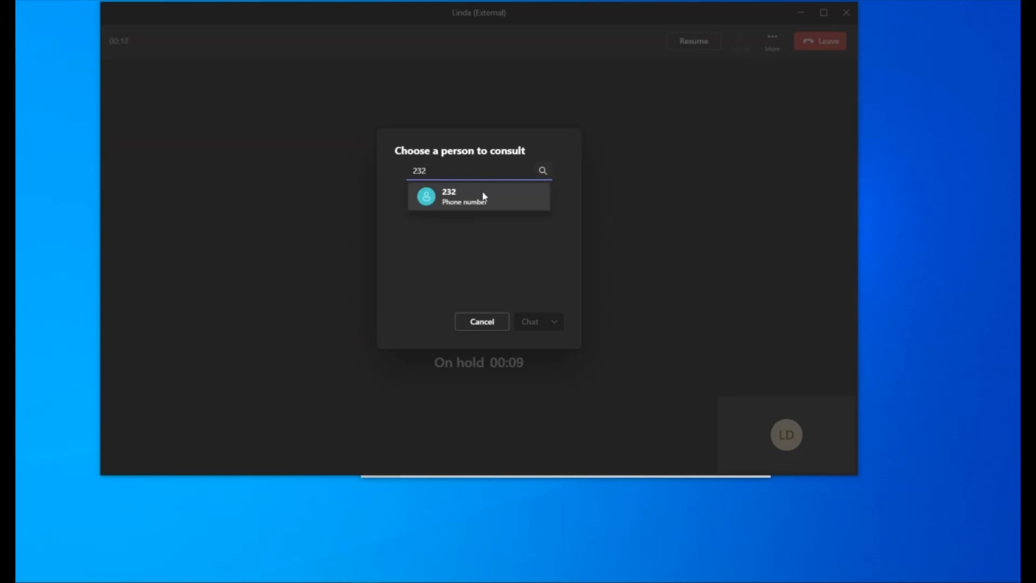
left_click(483, 196)
left_click(537, 322)
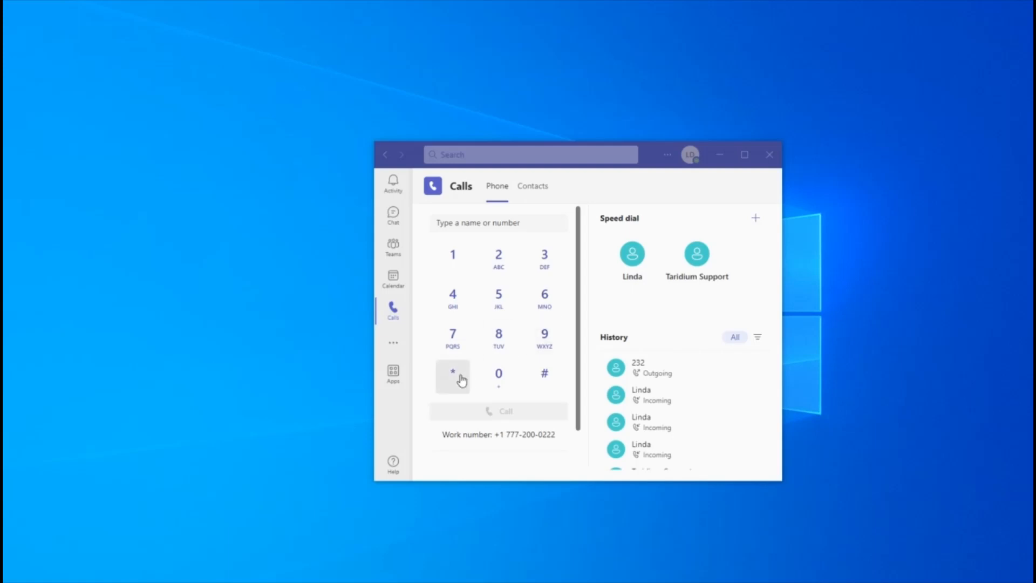
- Dial *98 on the dial pad and place the call
left_click(461, 379)
left_click(543, 338)
left_click(501, 338)
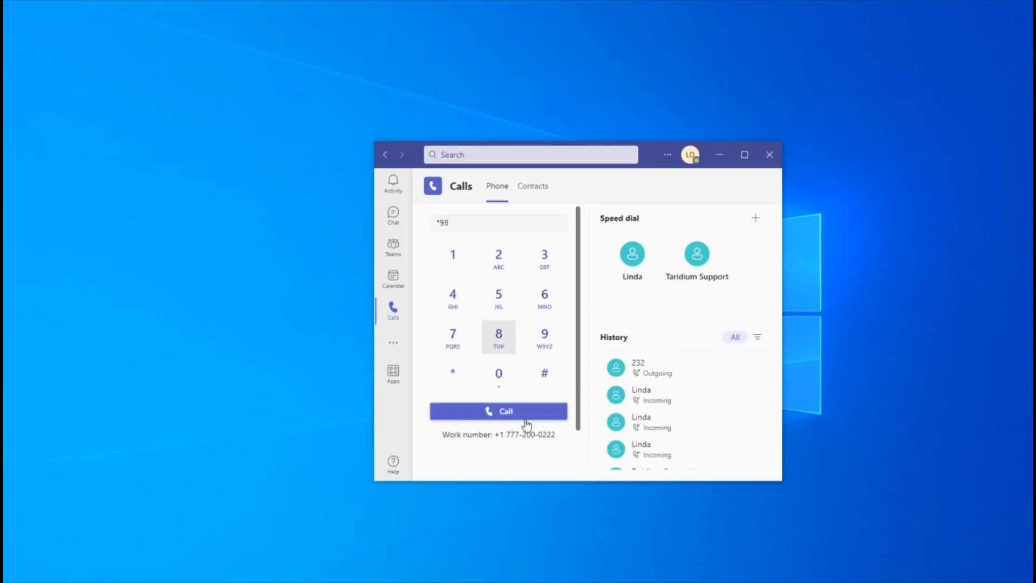
left_click(524, 418)
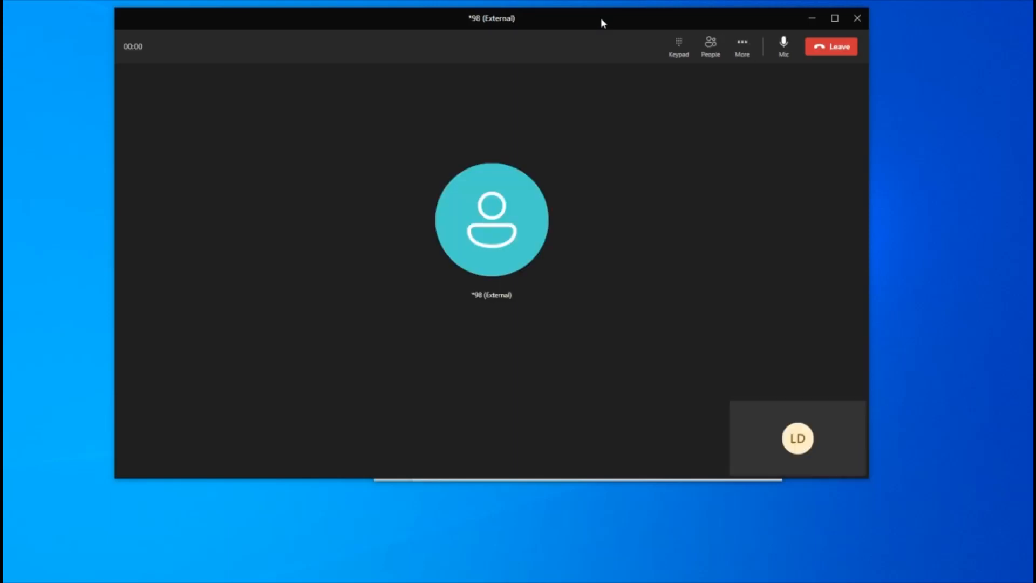
- Open the in-call keypad during the *98 call and hang up
left_click_drag(601, 18, 600, 54)
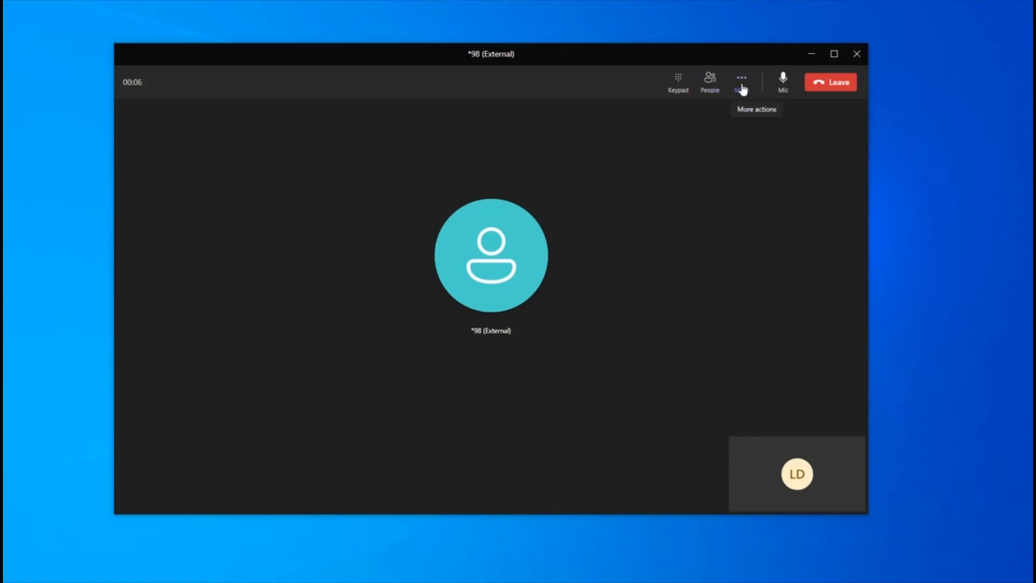
left_click(678, 82)
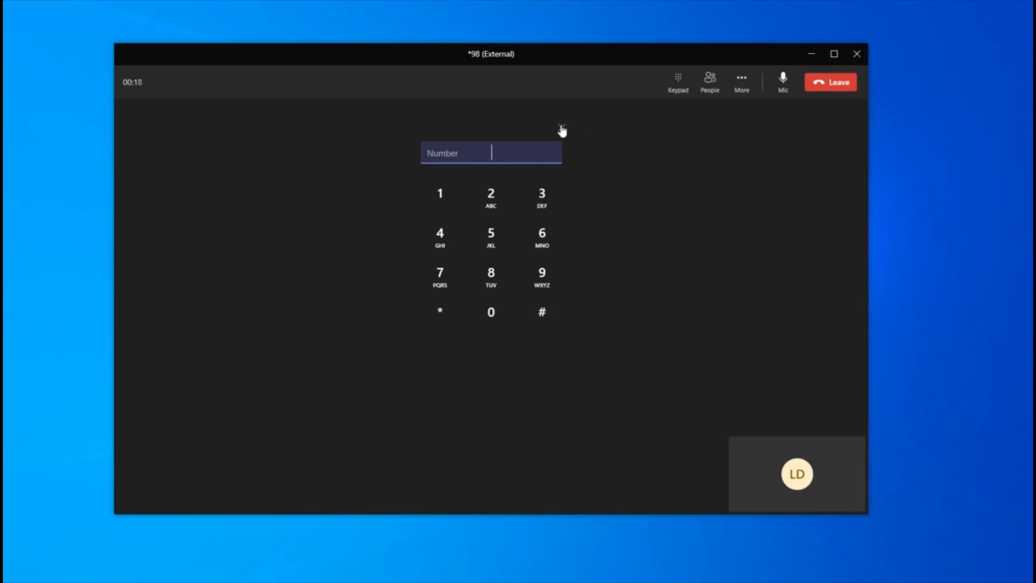
left_click(831, 82)
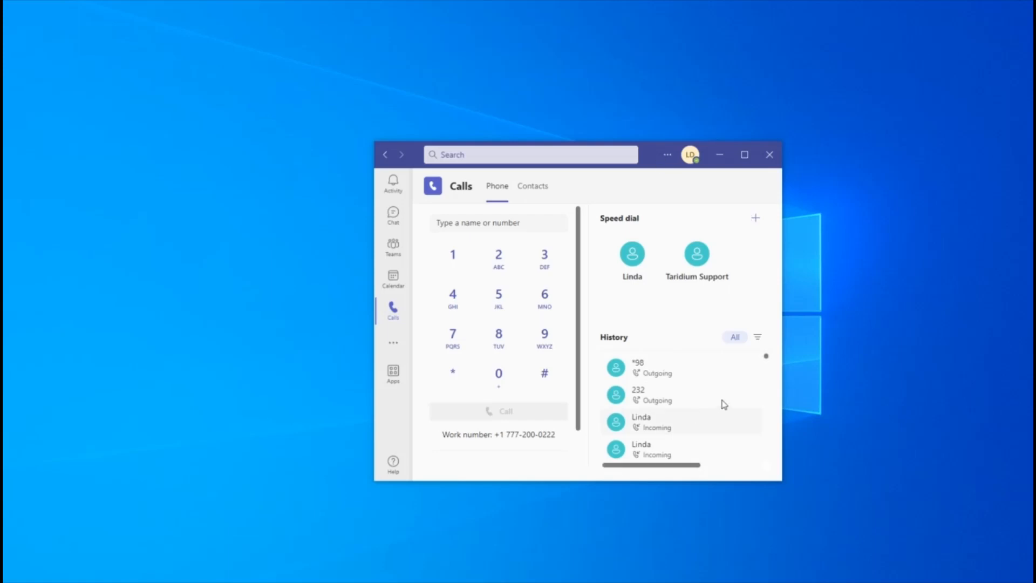
left_click(83, 403)
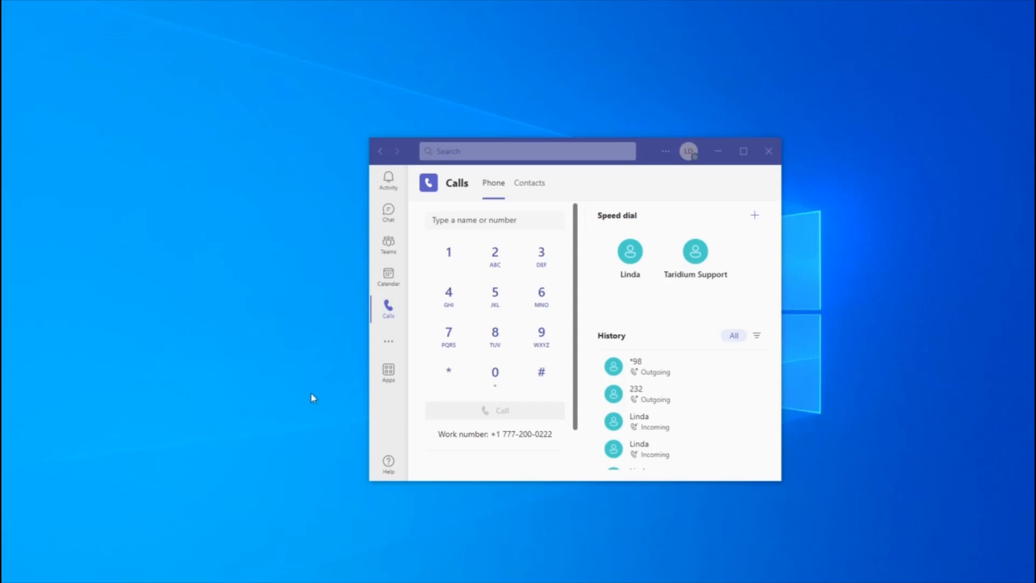
- Open the call answering rules in the application's settings
left_click(666, 157)
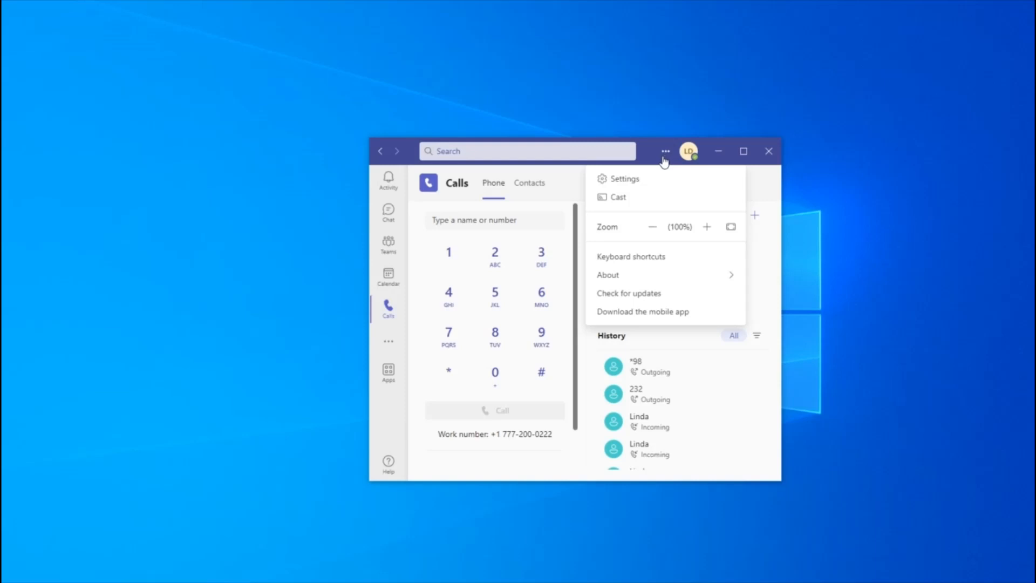
left_click(647, 183)
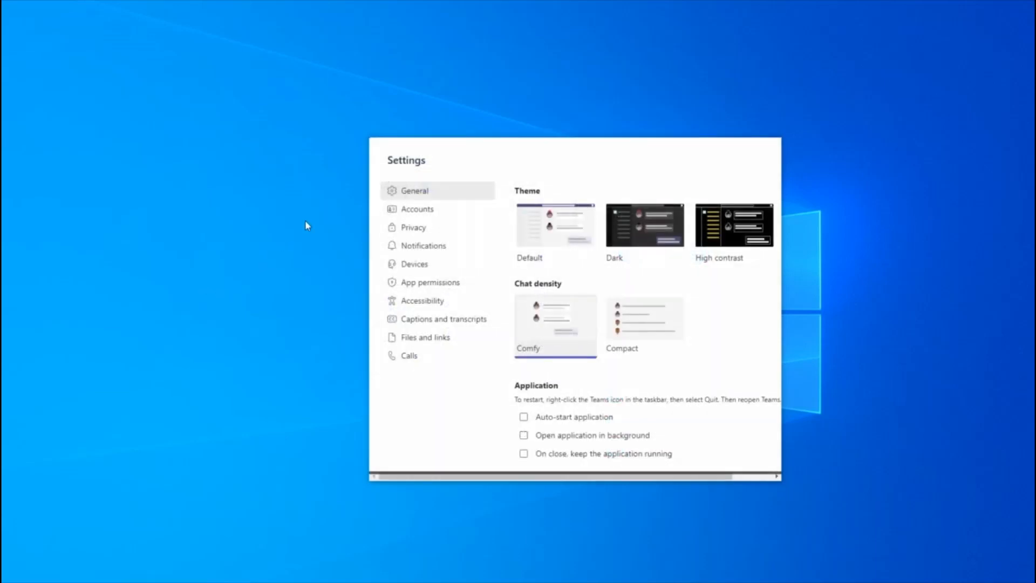
left_click(413, 361)
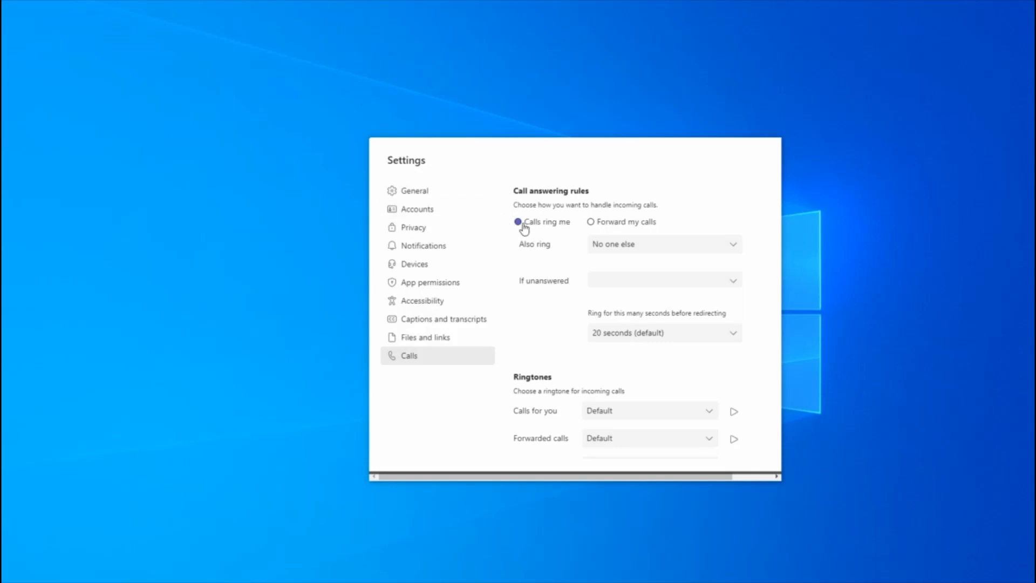
- Set incoming calls to be forwarded to a new contact, entering the colleague's three-digit extension
left_click(594, 226)
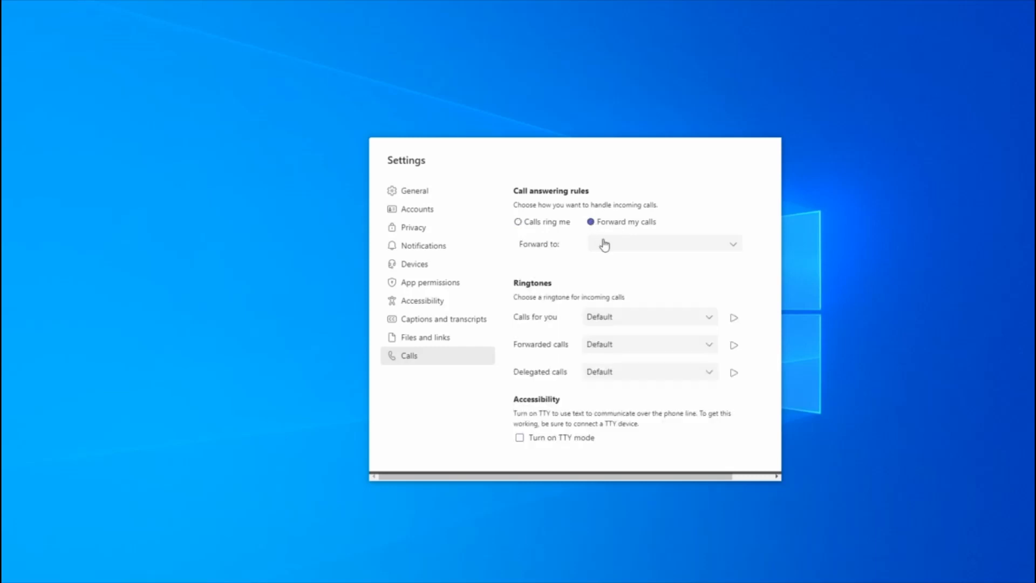
left_click(605, 245)
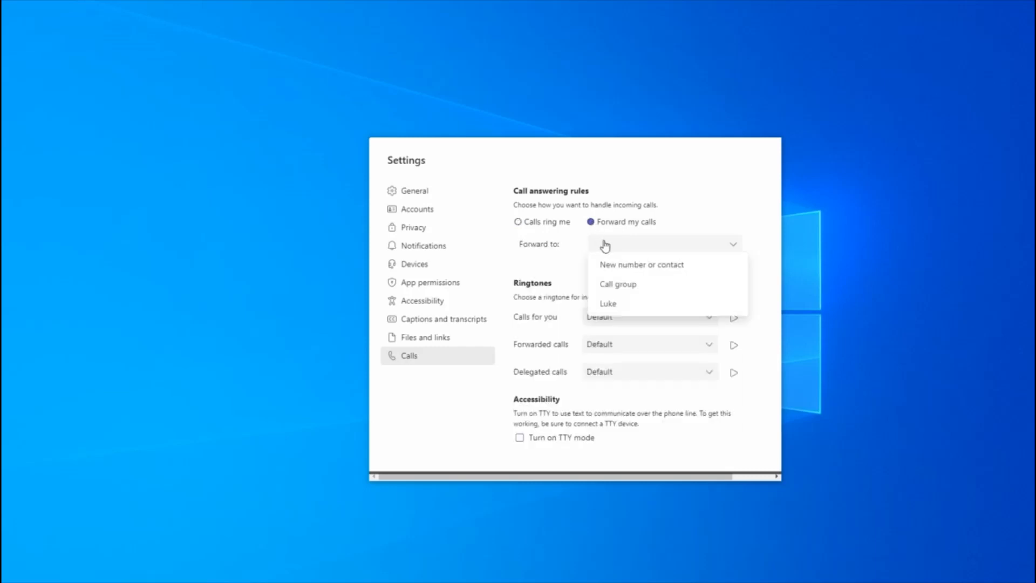
left_click(633, 268)
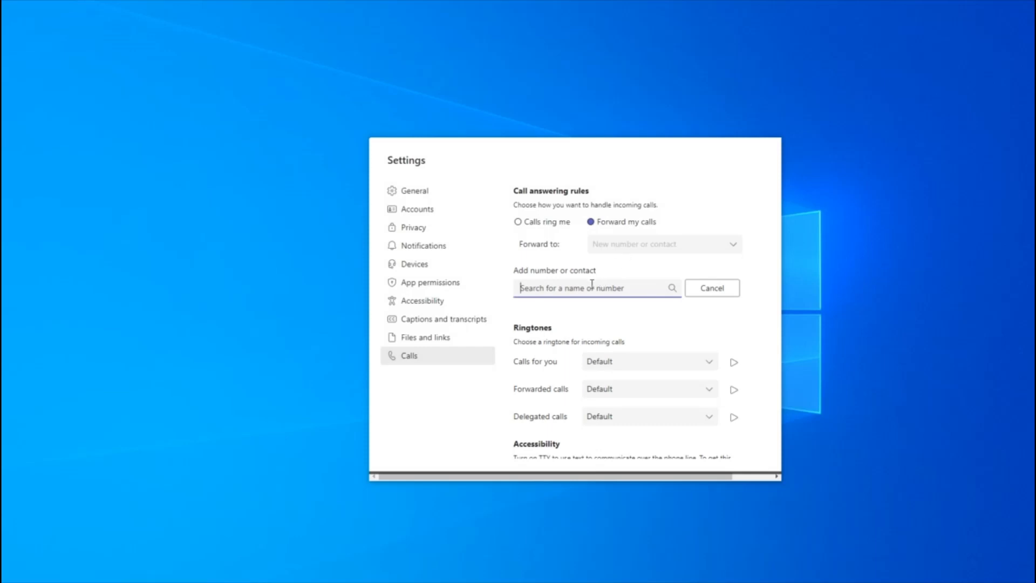
type("200")
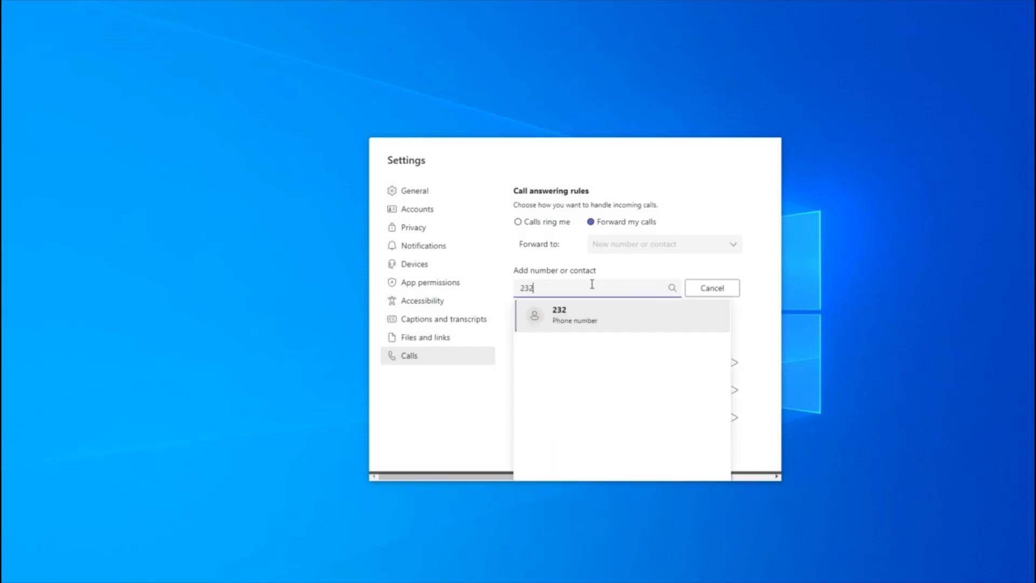
left_click(593, 314)
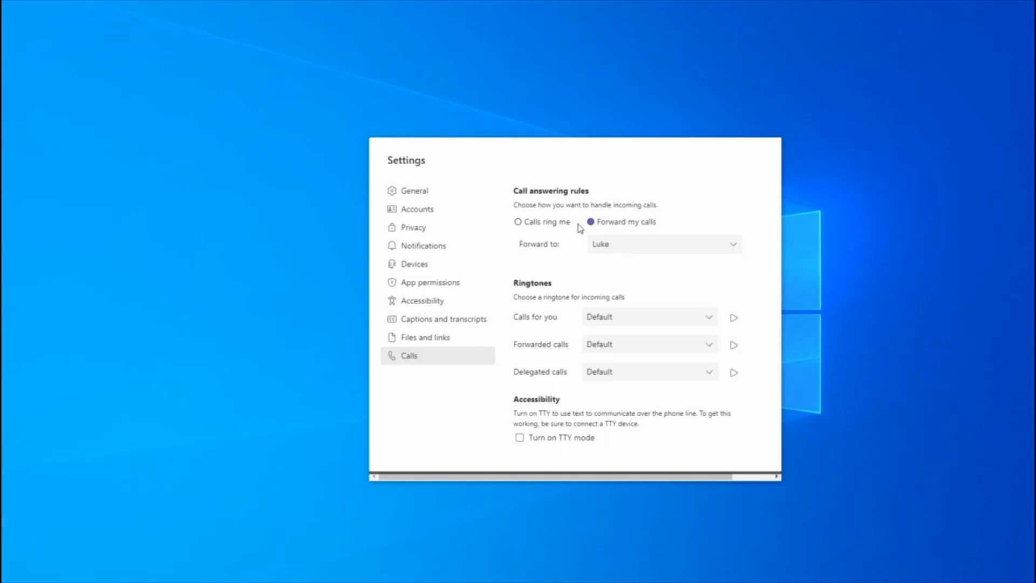
- Change the forwarding target for incoming calls to a new full external phone number
left_click(556, 224)
left_click(618, 224)
left_click(623, 244)
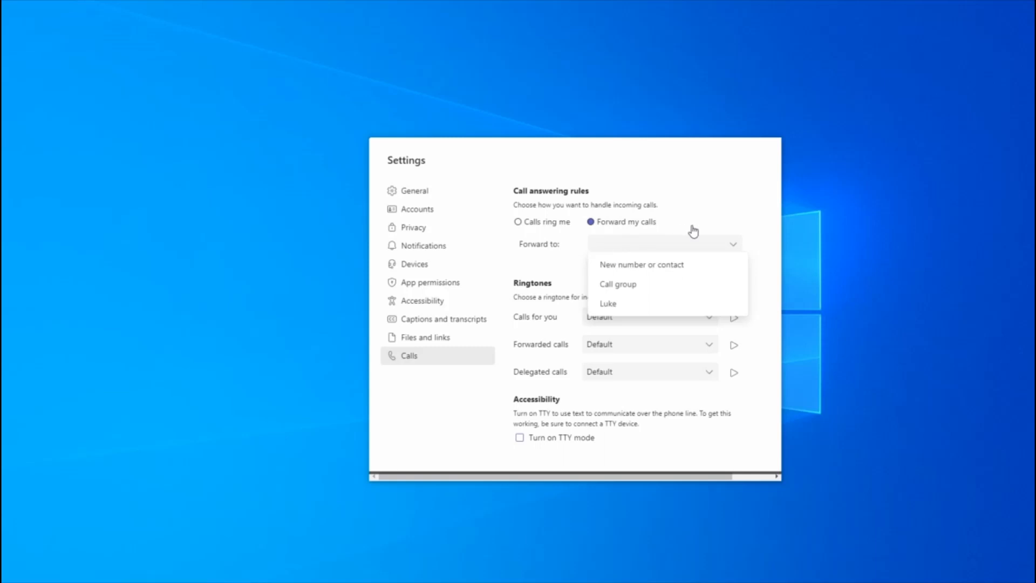
left_click(637, 265)
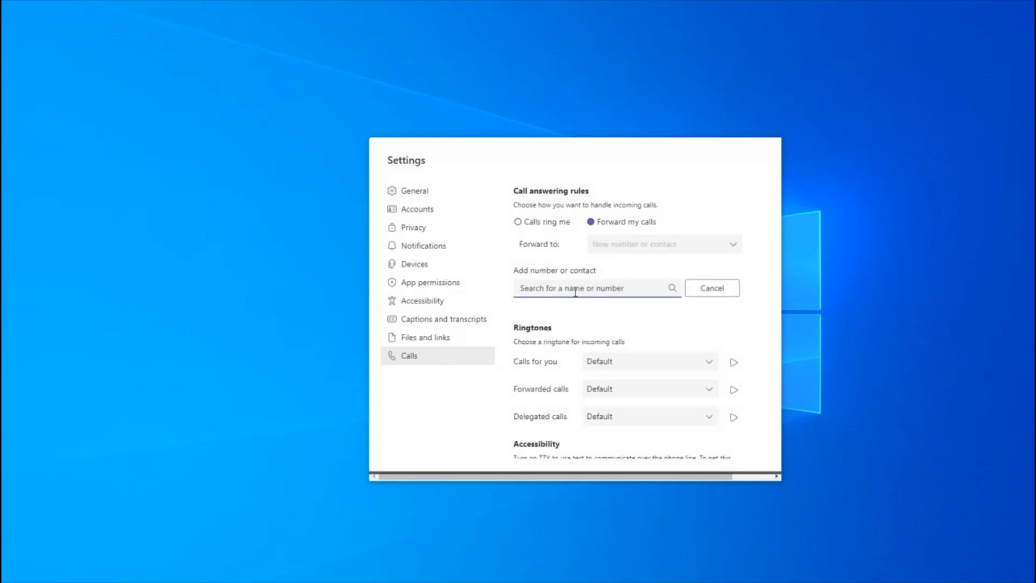
type("14165551212")
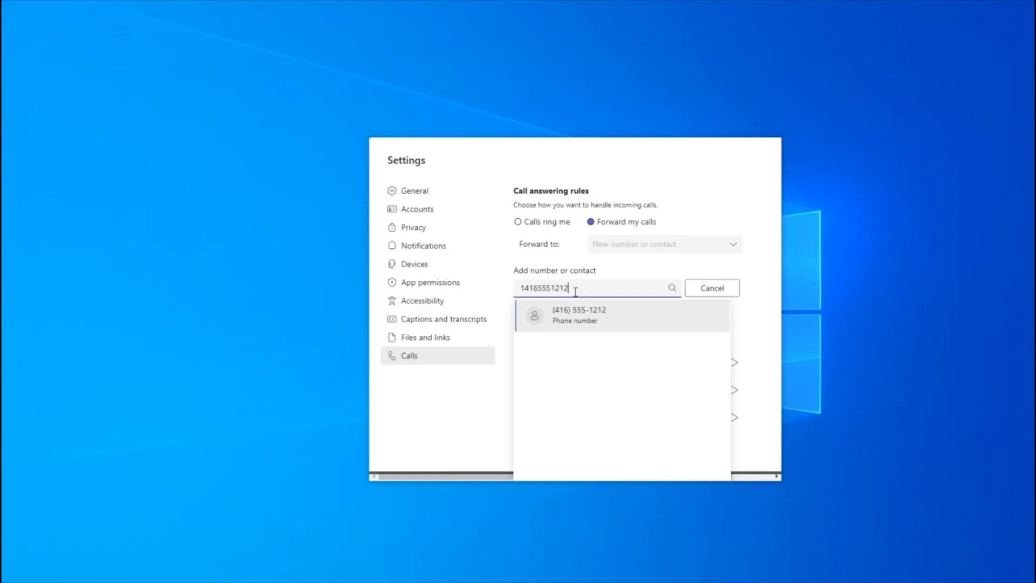
left_click(605, 324)
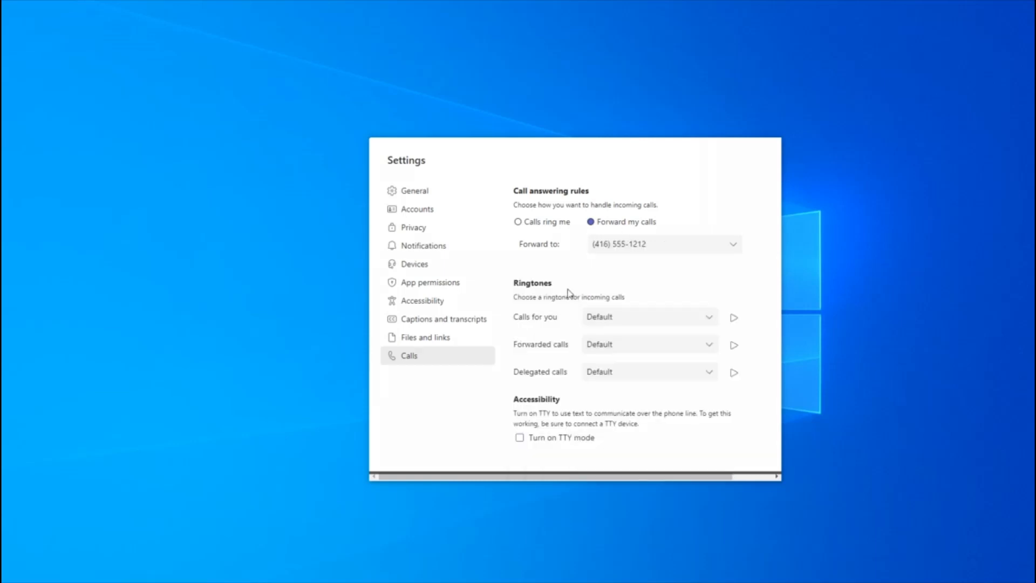
- Switch the answering rule to Calls ring me and redirect unanswered calls to the colleague's three-digit extension
left_click(527, 228)
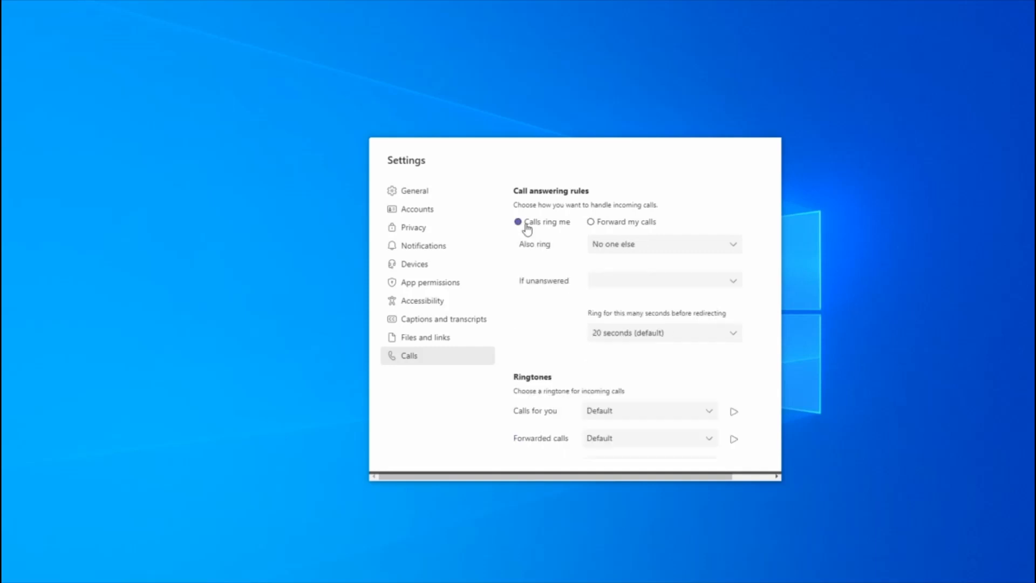
left_click(628, 289)
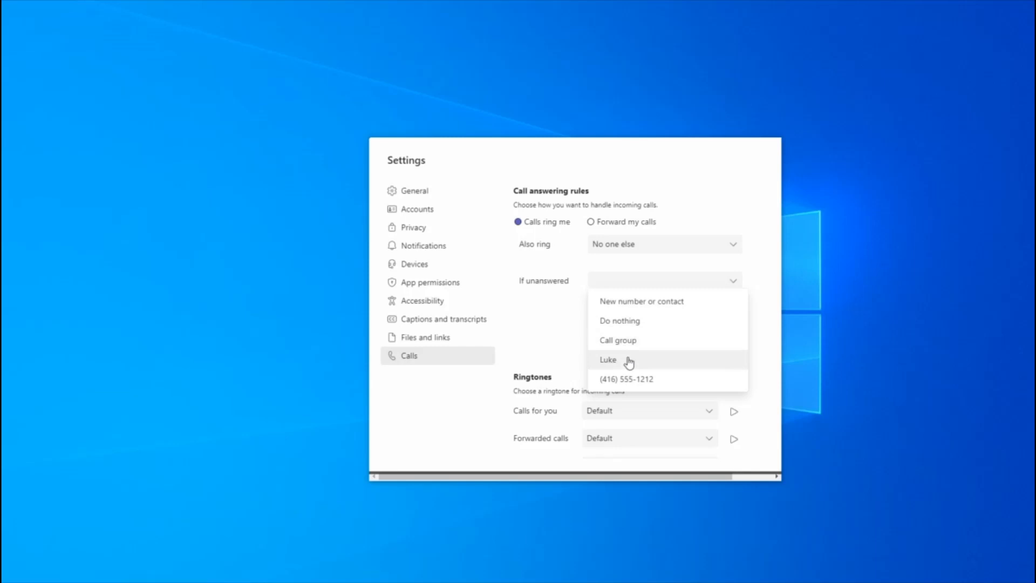
left_click(641, 303)
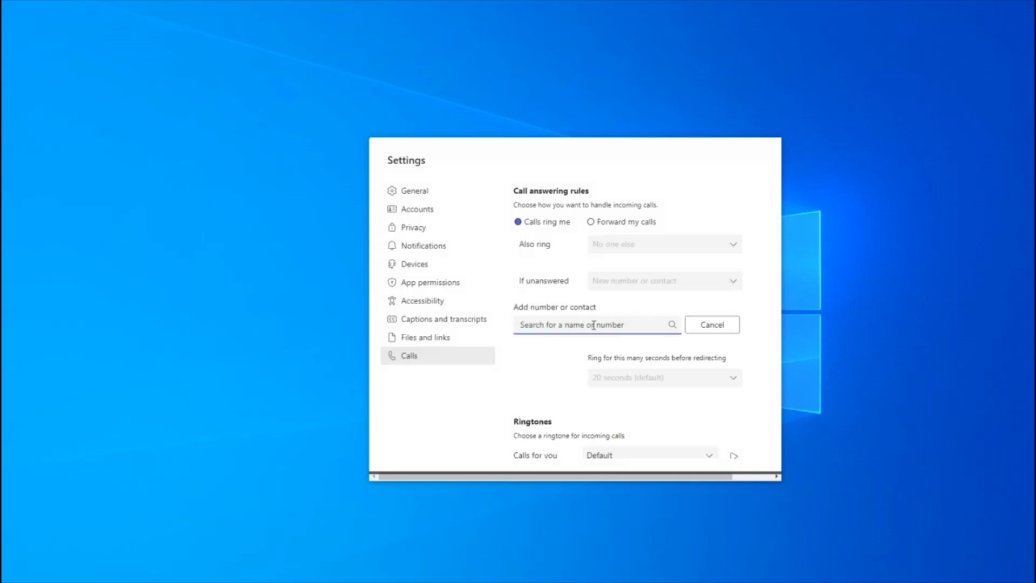
type("232")
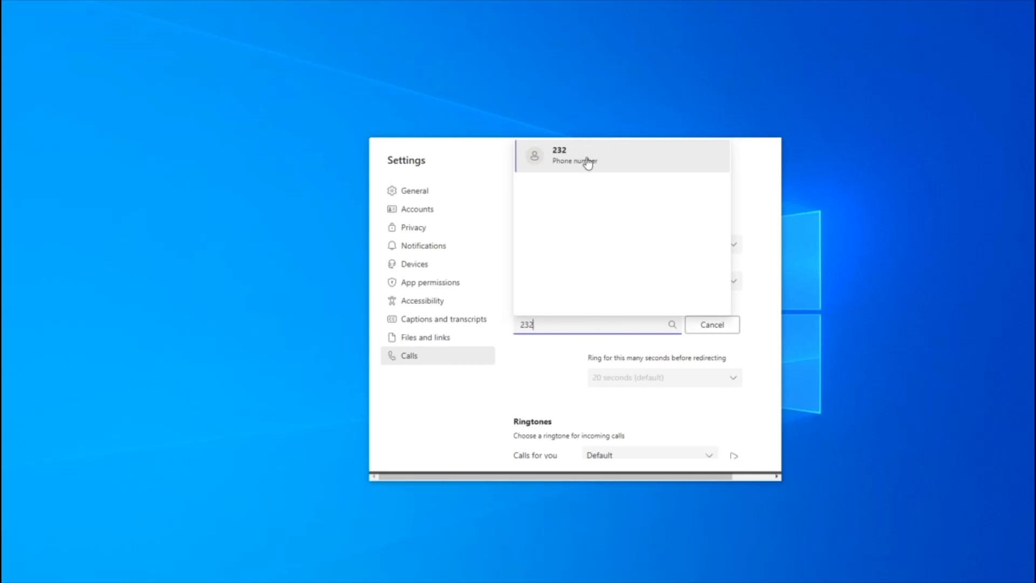
left_click(588, 164)
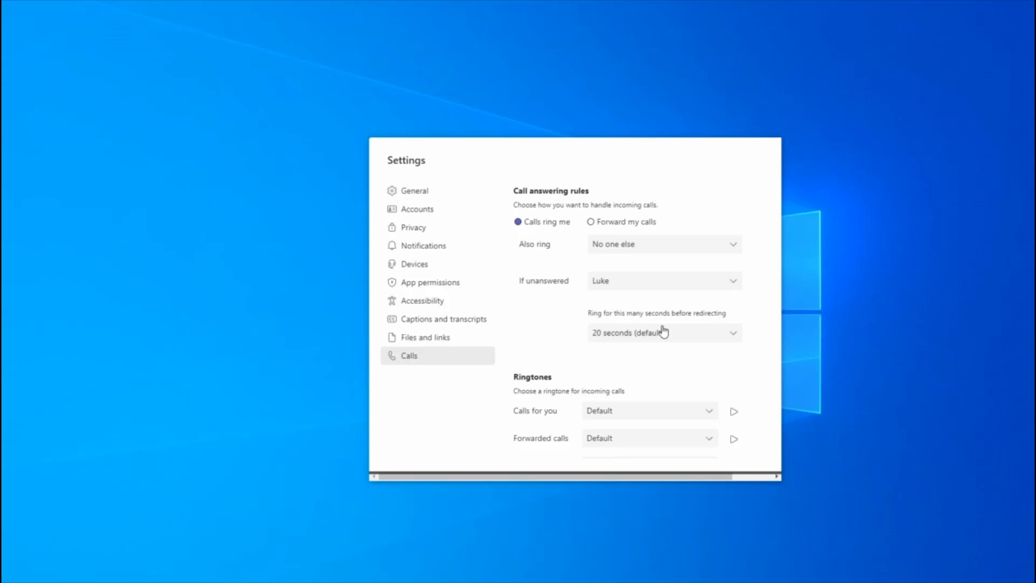
- Check the available ring times before redirecting and set the unanswered-call action to Do nothing
left_click(658, 338)
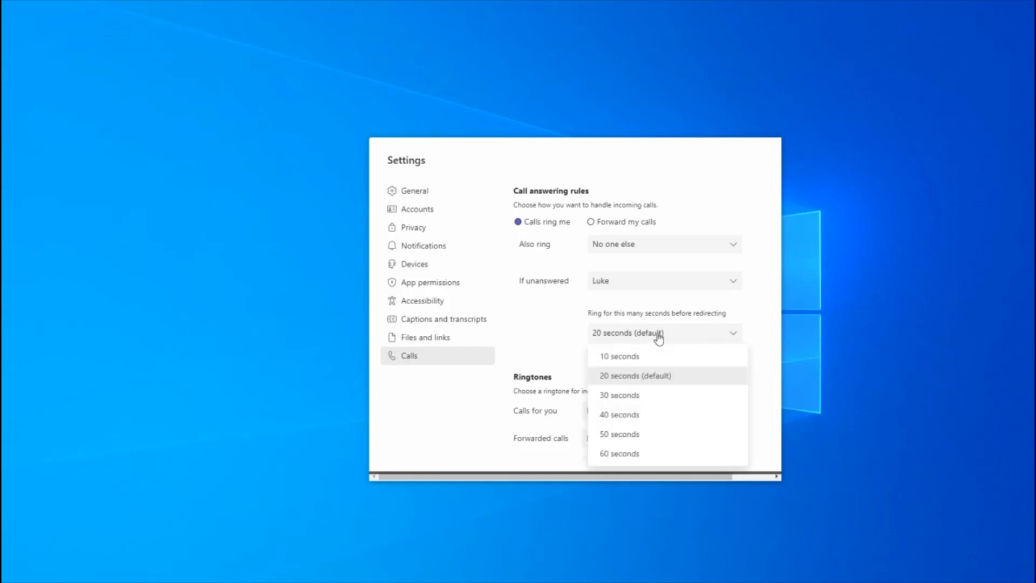
left_click(550, 310)
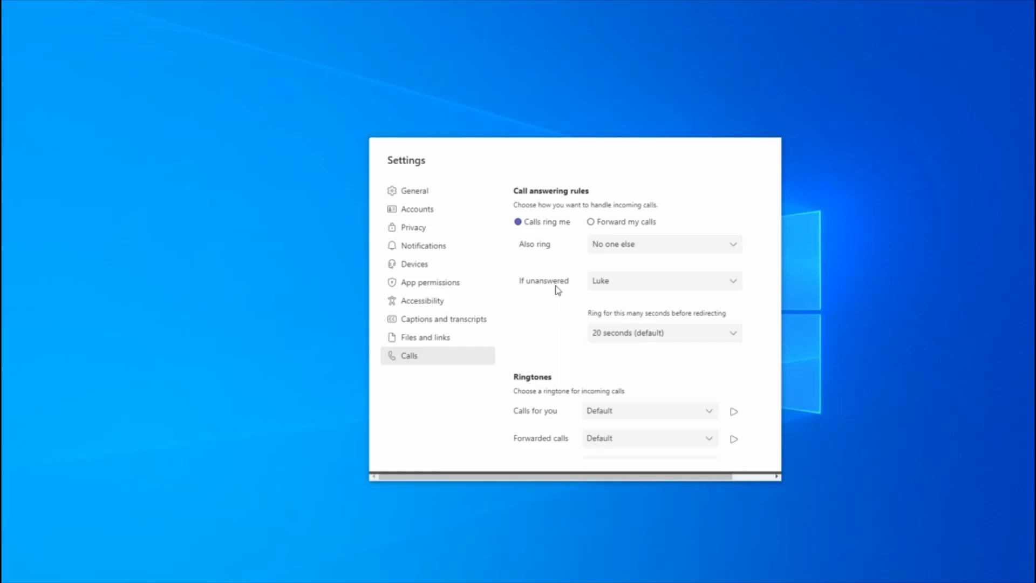
left_click(629, 286)
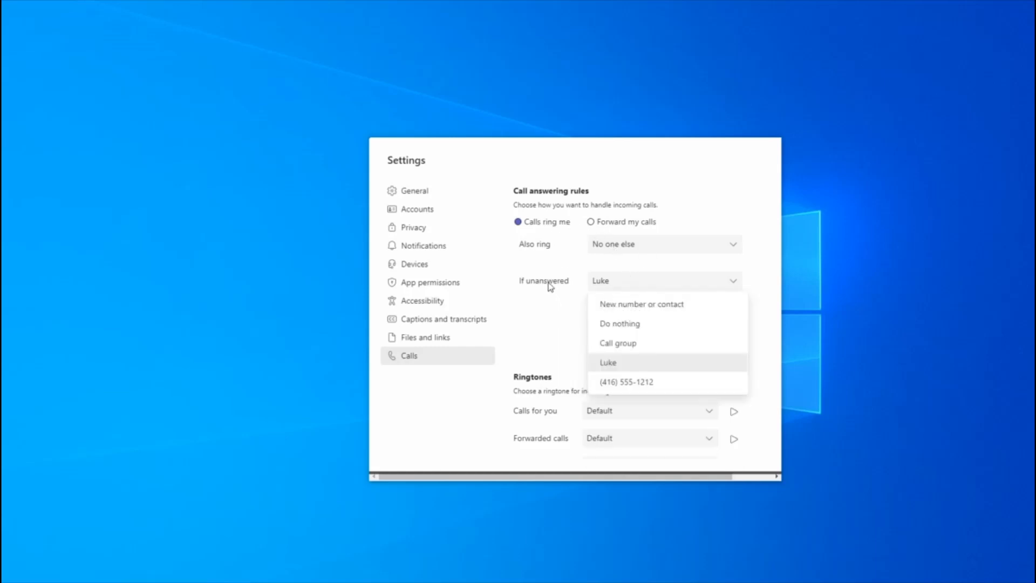
left_click(631, 324)
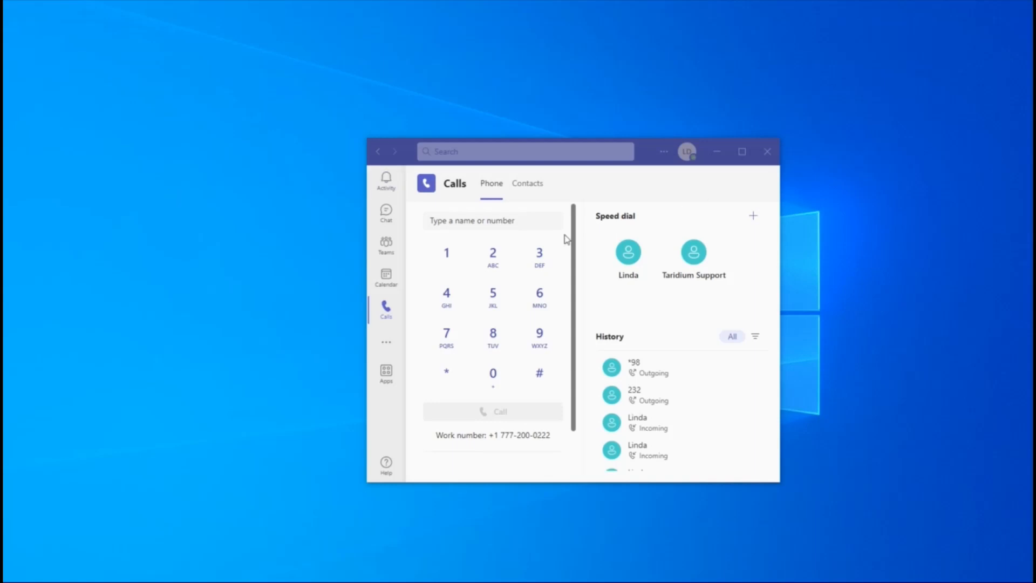
- Call a colleague's three-digit extension from the dial pad and move the call window lower on the desktop
left_click(500, 270)
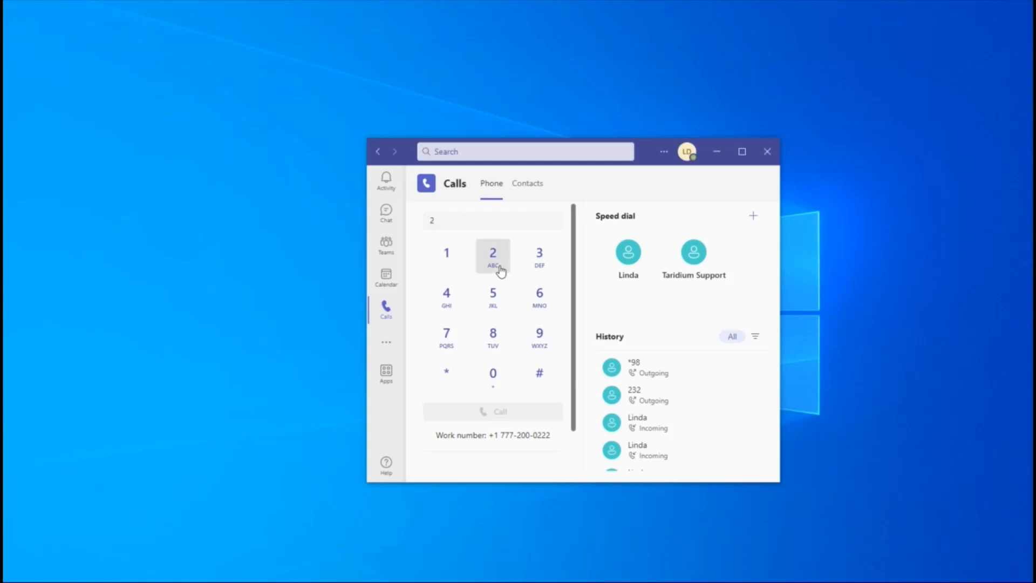
left_click(541, 297)
left_click(452, 262)
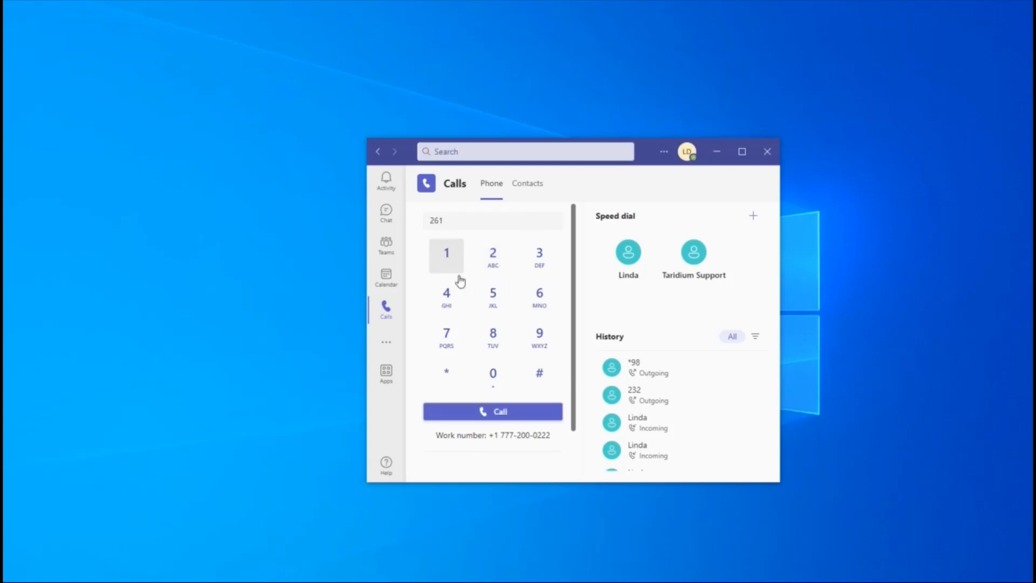
left_click(499, 413)
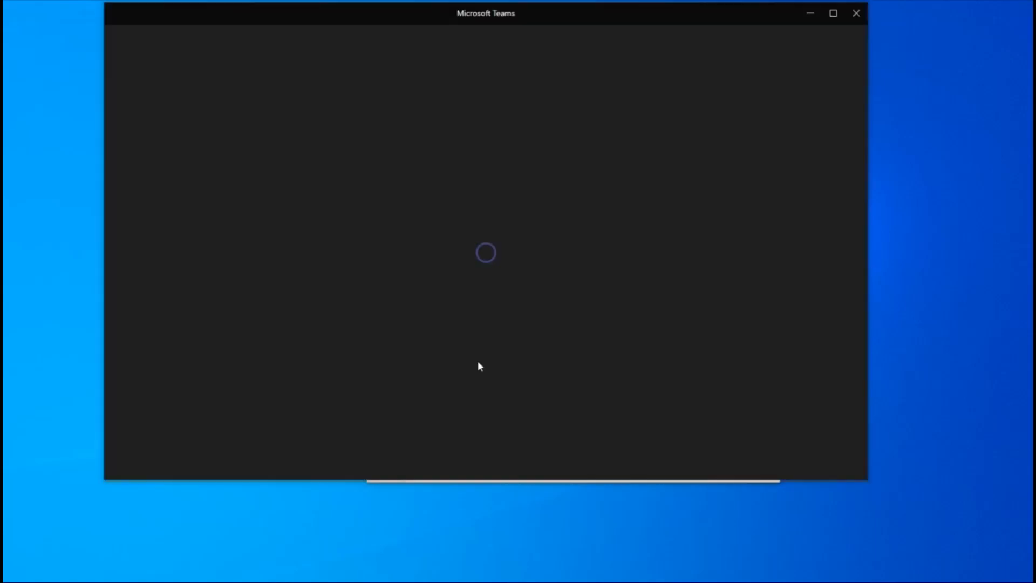
left_click_drag(381, 19, 389, 55)
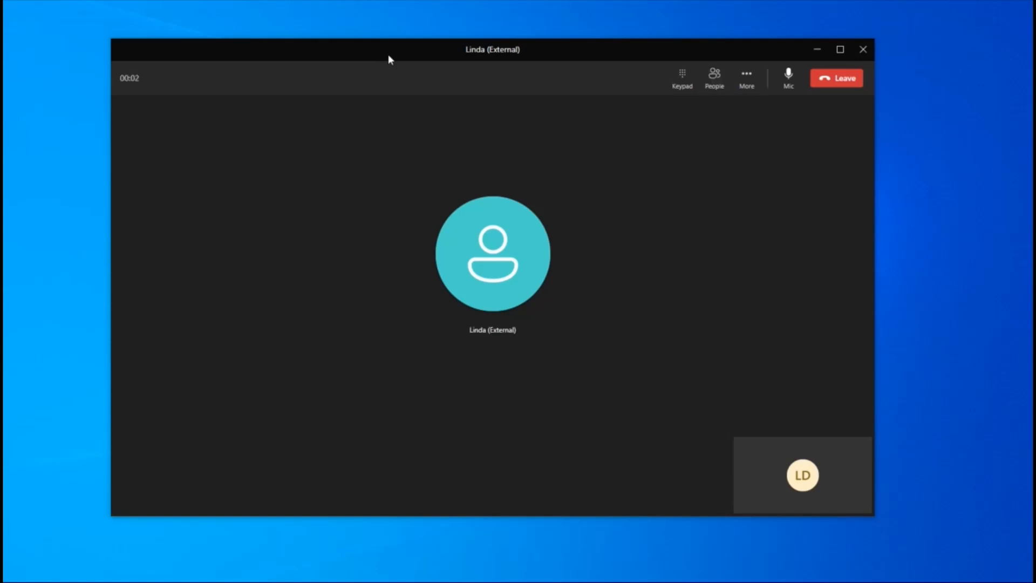
- Enter a full external phone number as an invitee in the call's participants list, replace it with a colleague's three-digit extension, and add that participant
left_click(744, 81)
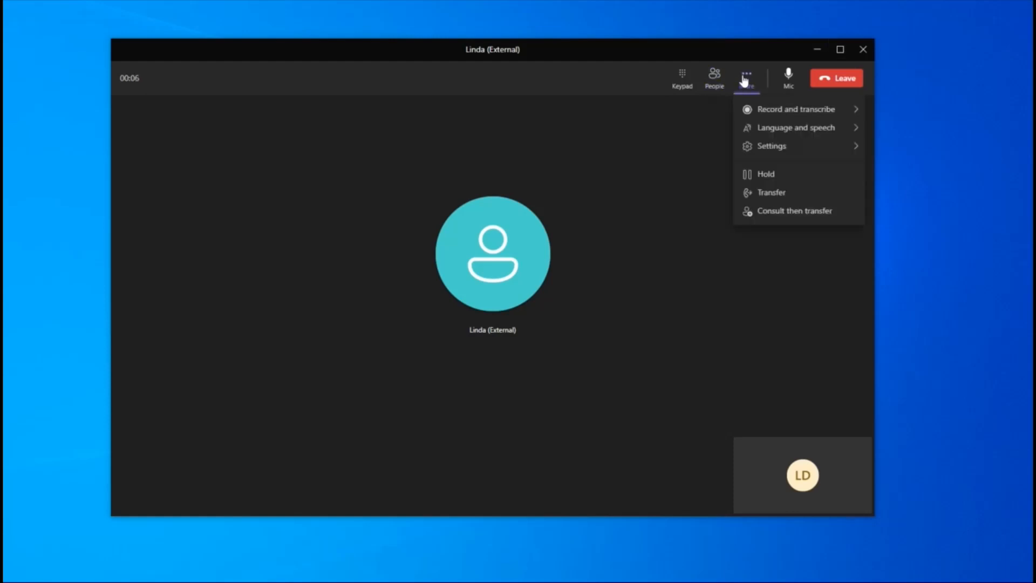
left_click(715, 81)
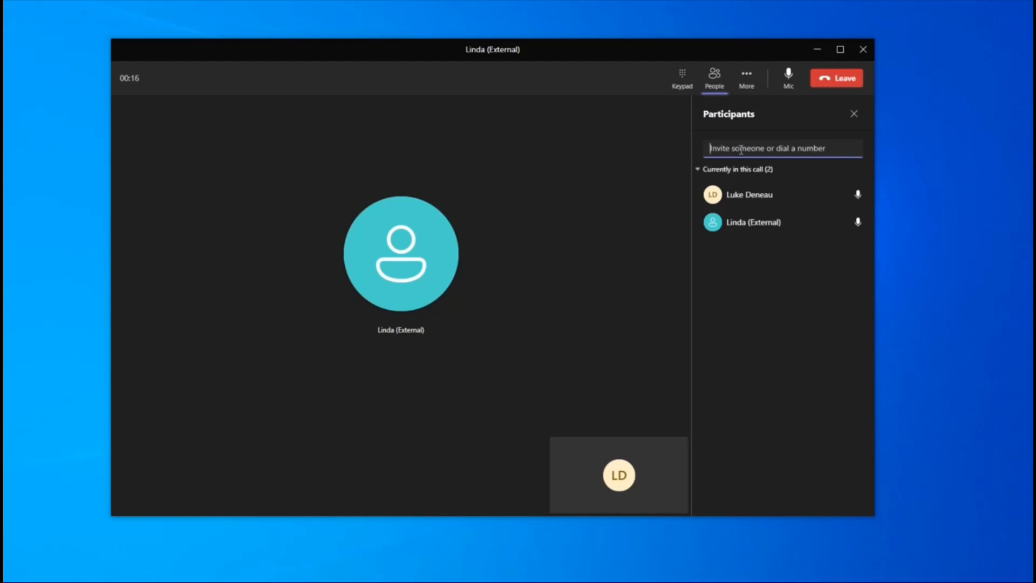
type("141")
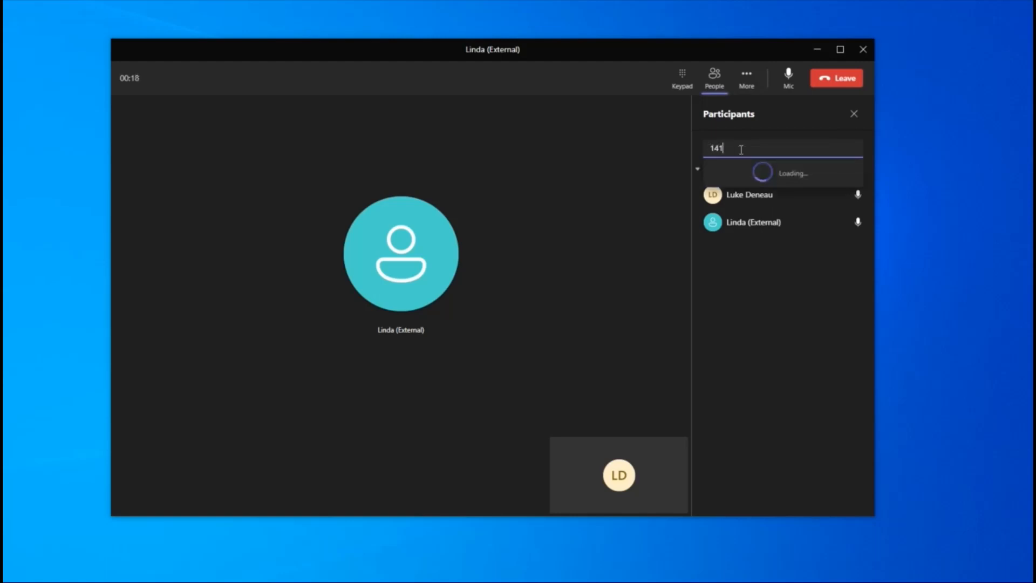
type("65551212")
key("Return")
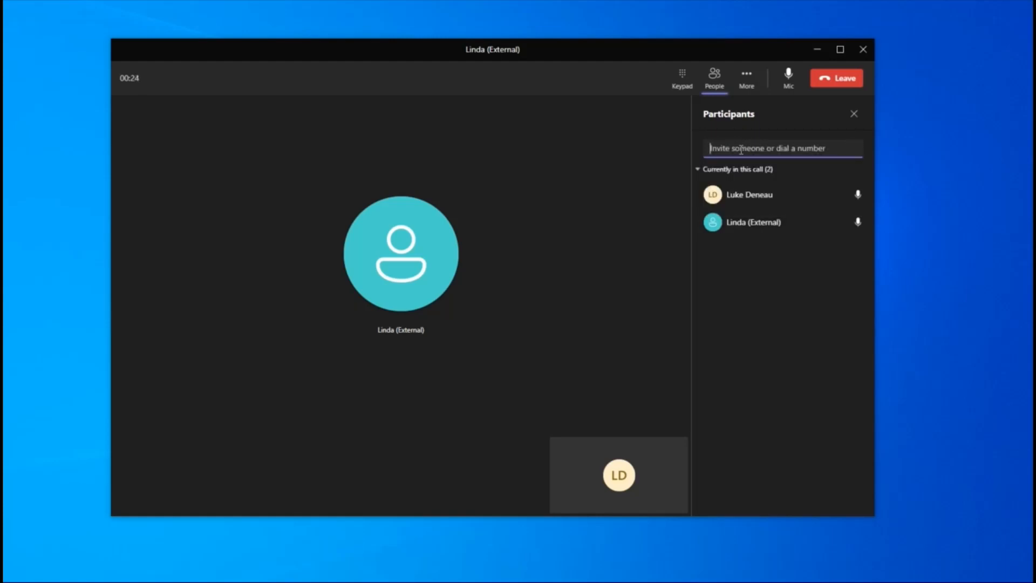
type("232")
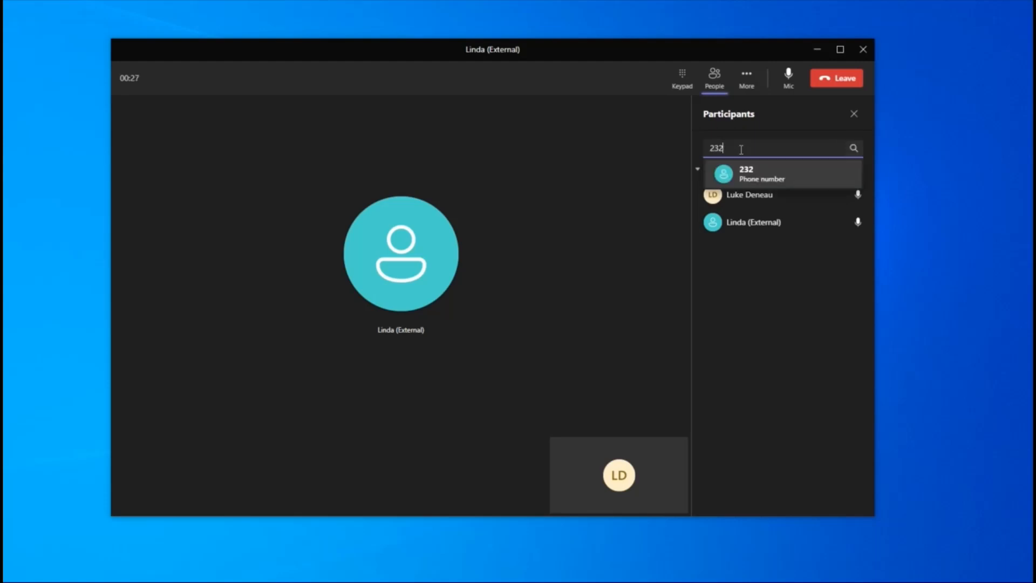
left_click(762, 178)
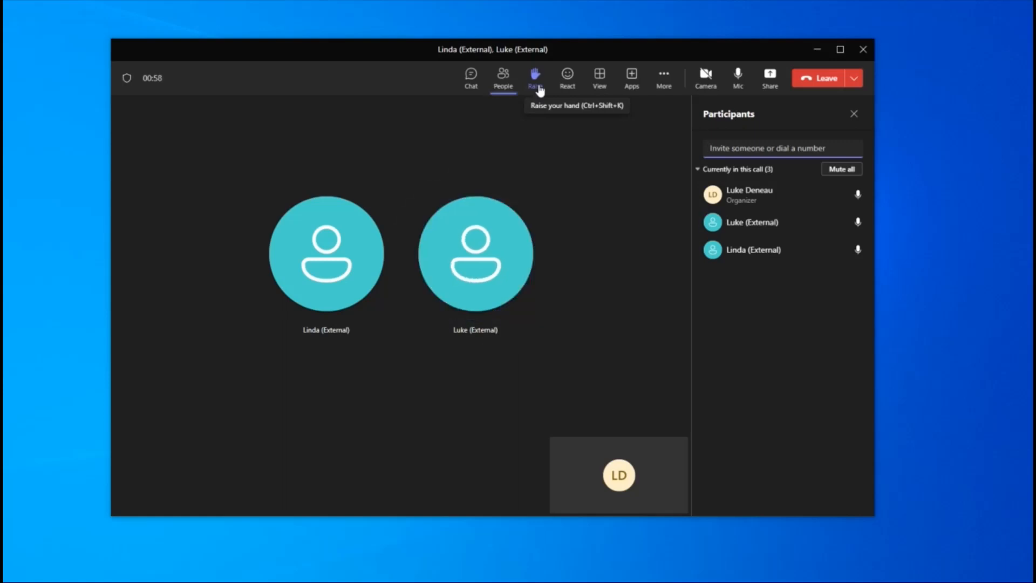
- End the three-way conference call for everyone
left_click(850, 81)
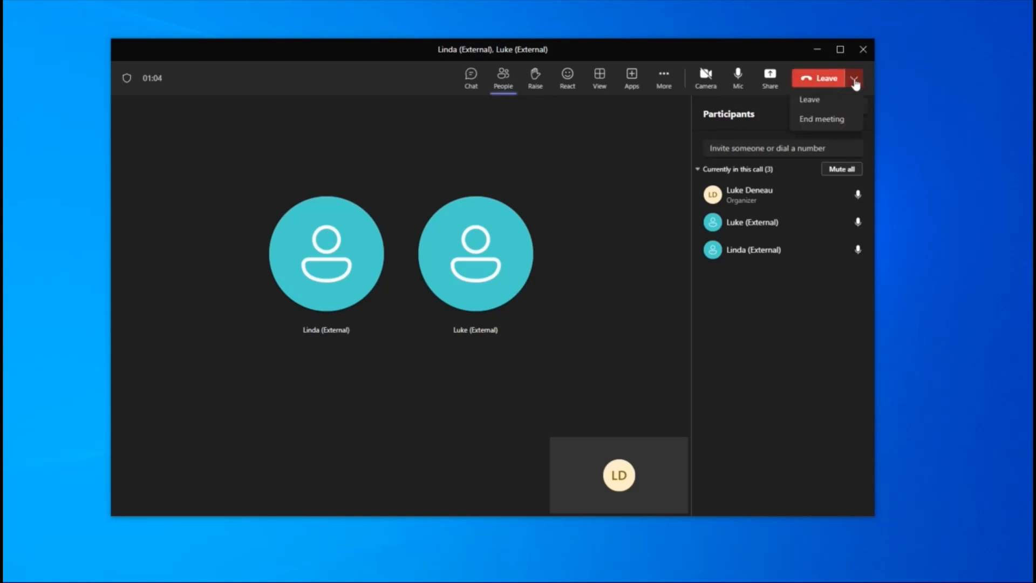
left_click(818, 120)
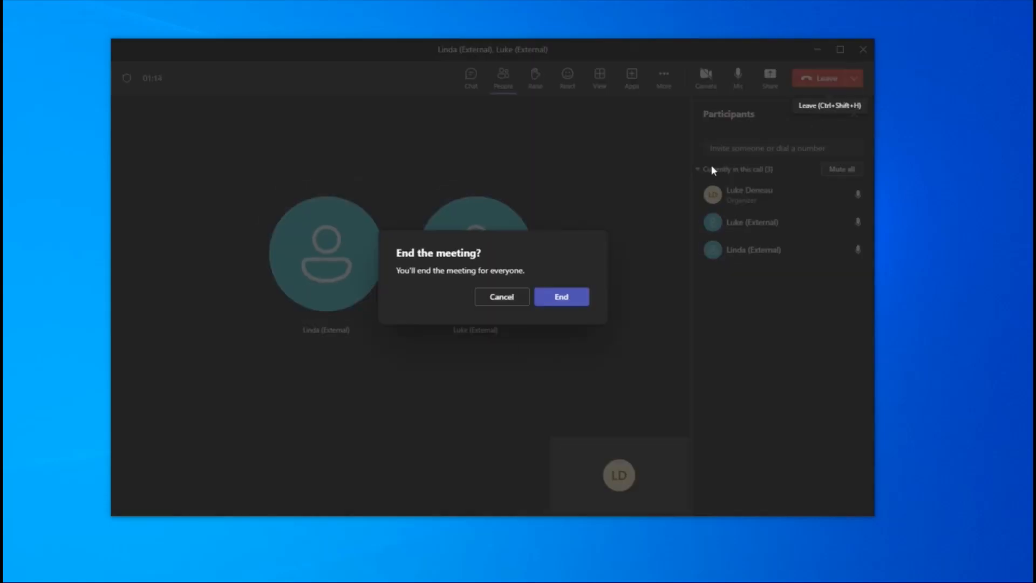
left_click(568, 307)
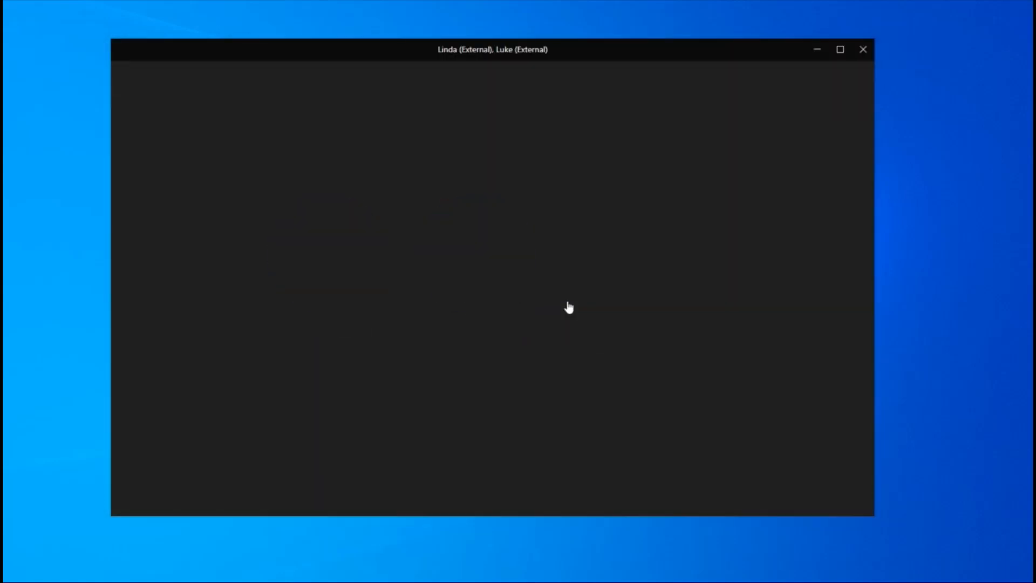